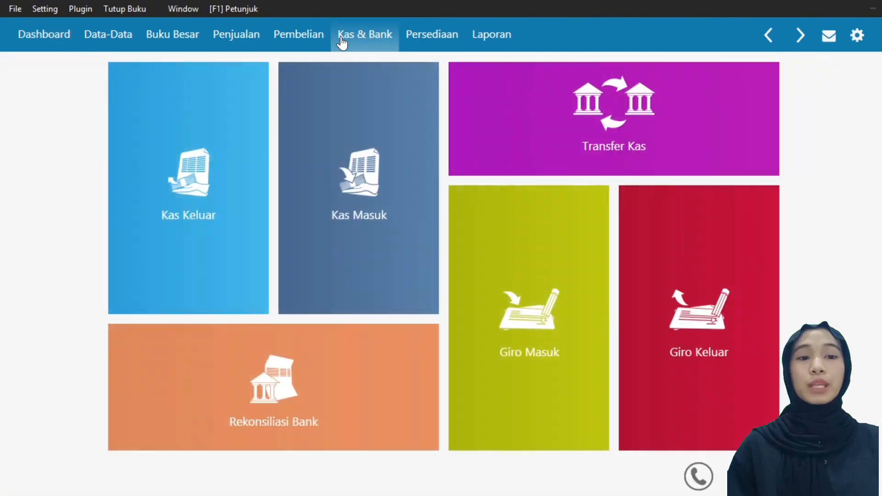
Start a new Kas Keluar entry paid to CV. Tri Megah, with number CD000001, date 04/01/2024 and amount 250000.
mouse_move(206, 178)
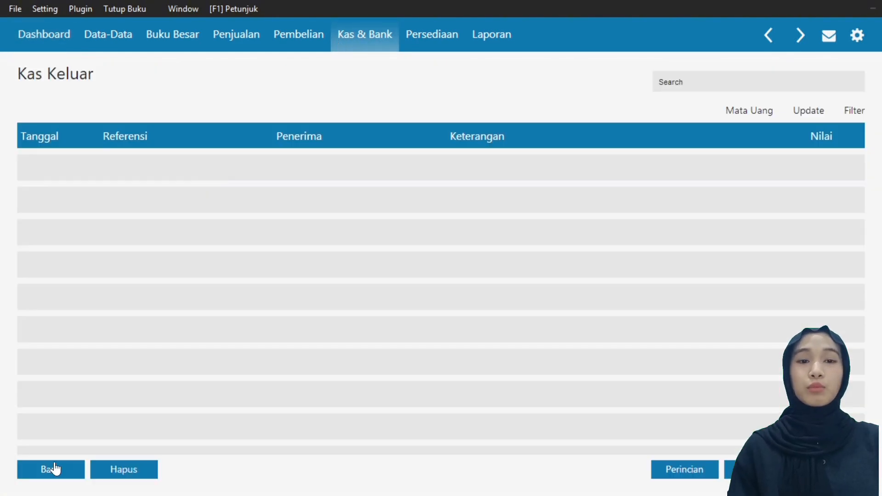
click(51, 469)
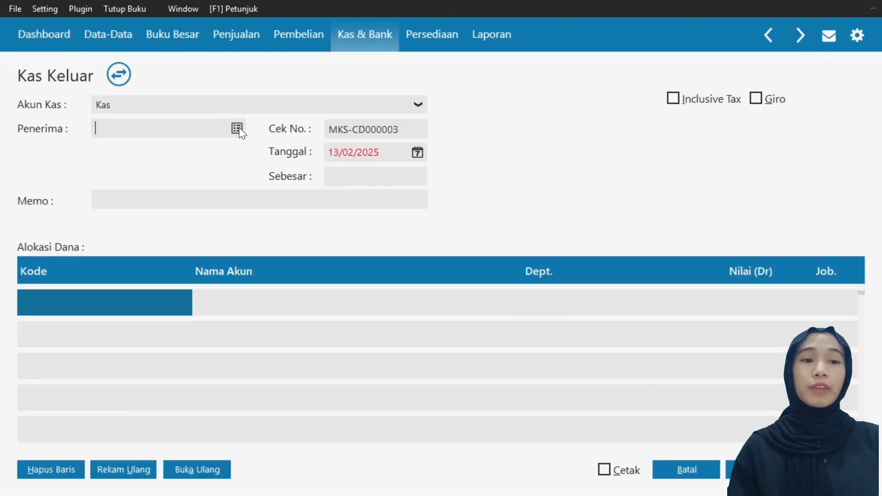
click(236, 128)
click(554, 345)
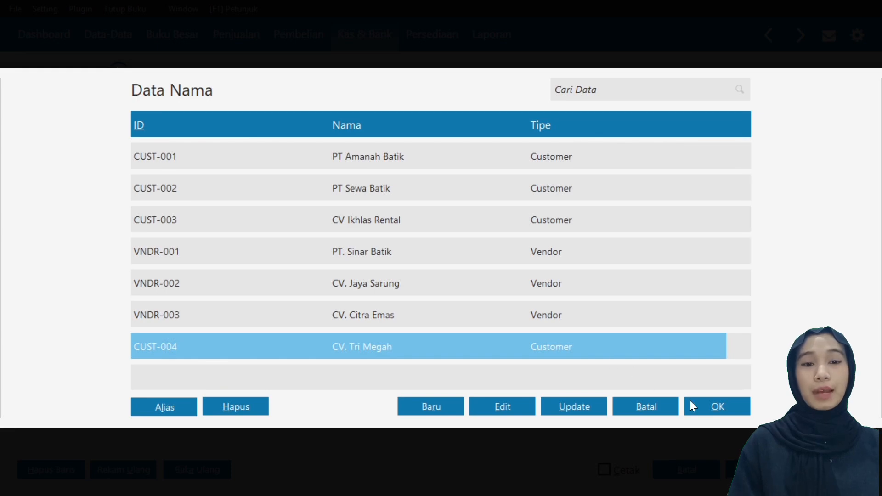
click(715, 410)
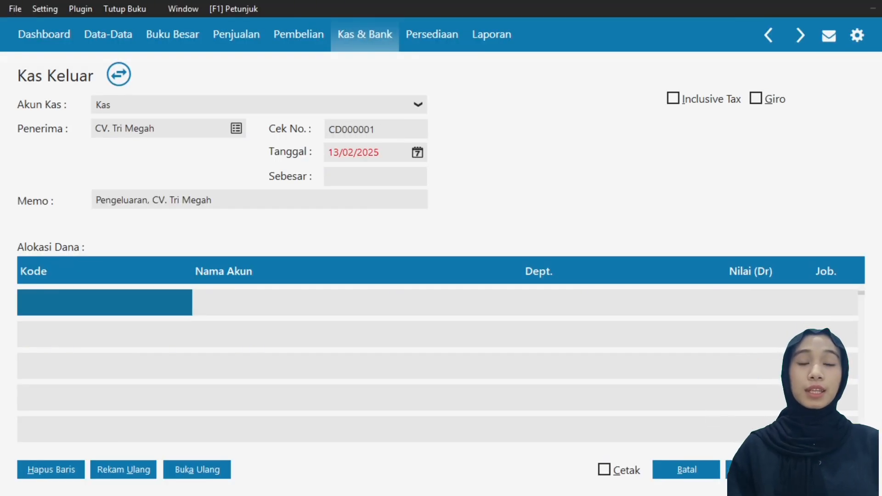
click(417, 152)
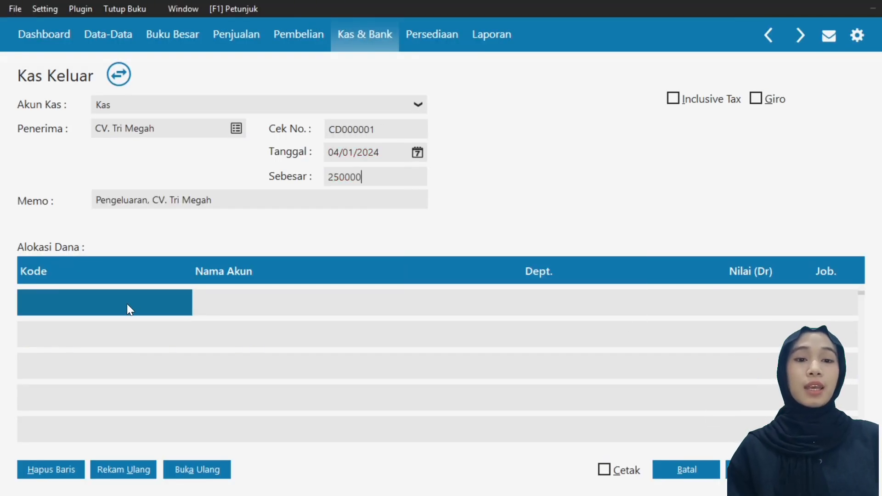
Allocate 250000 of the cash payment to the Beban Iklan & Promosi account and record the entry.
click(127, 304)
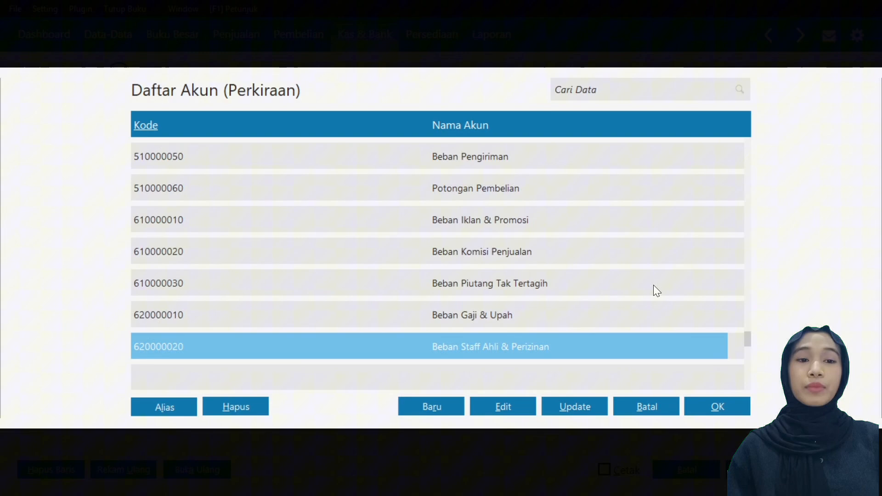
click(567, 229)
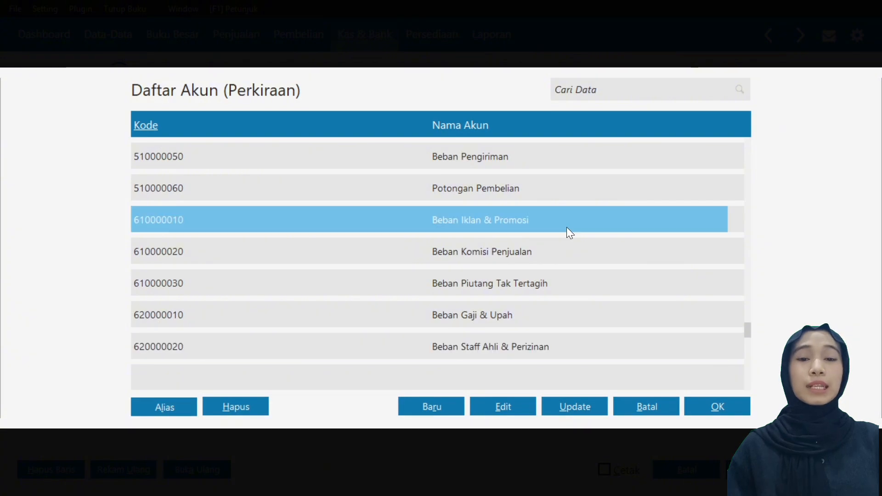
click(711, 406)
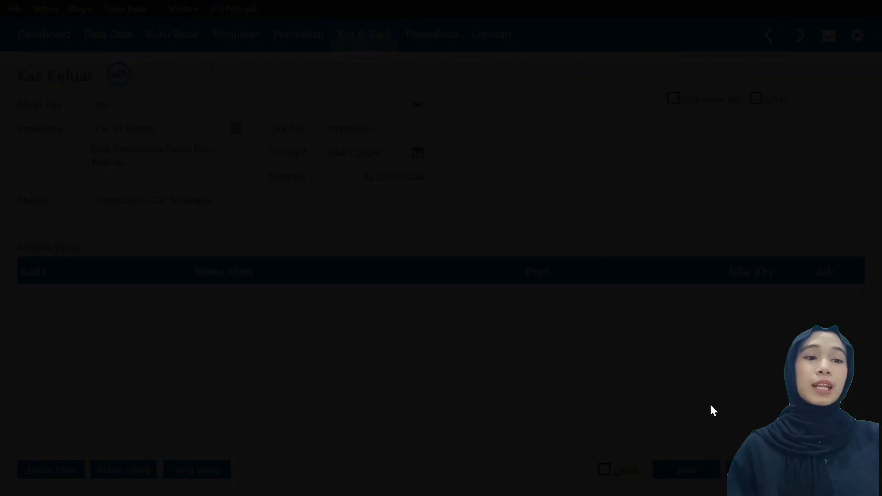
click(748, 305)
text(250000)
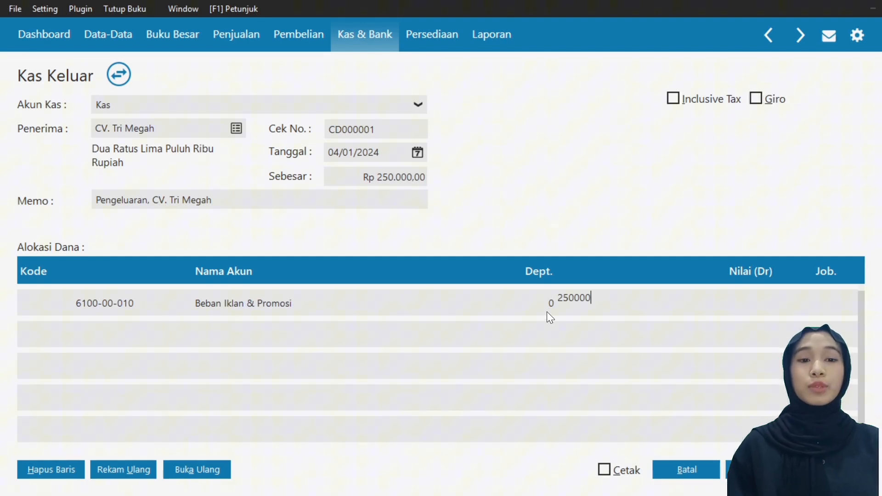
click(547, 313)
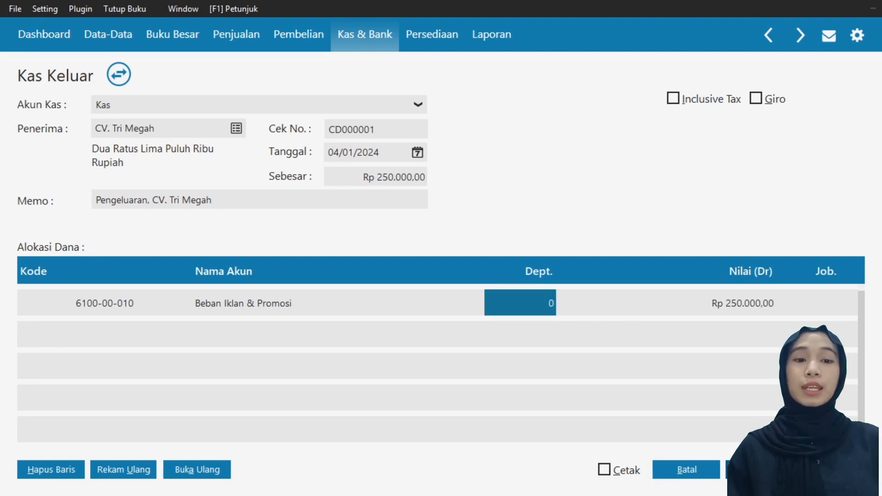
click(758, 469)
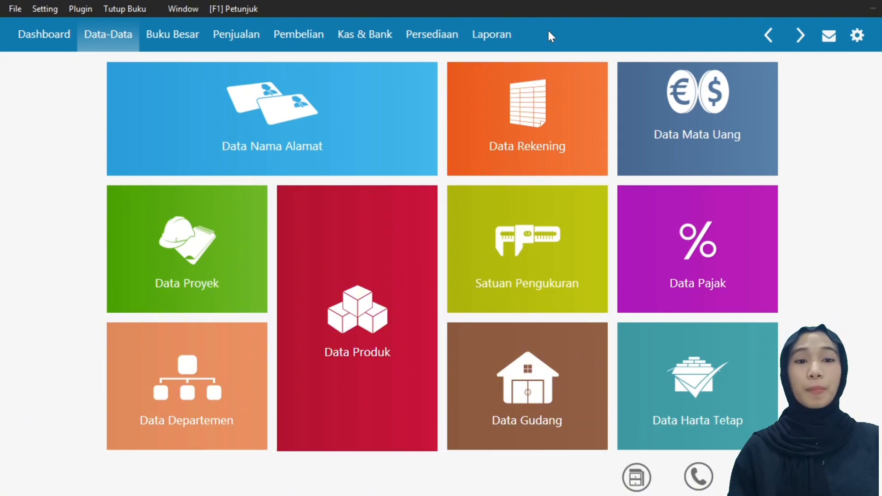
Start a new Pembayaran Piutang Usaha entry from the customer PT Amanah Batik.
click(233, 45)
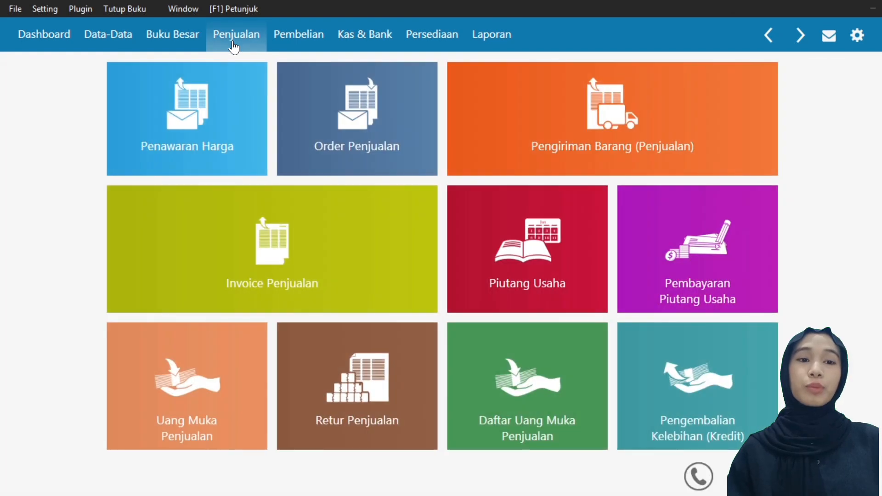
click(649, 318)
click(50, 469)
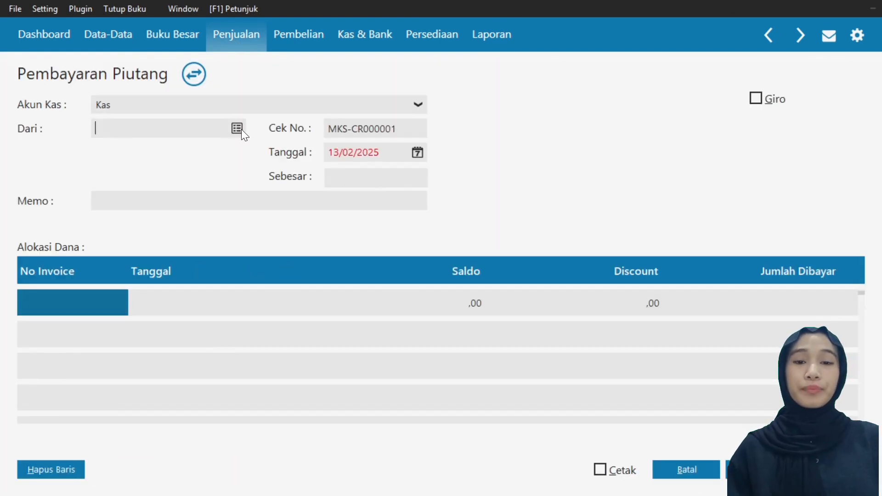
click(241, 129)
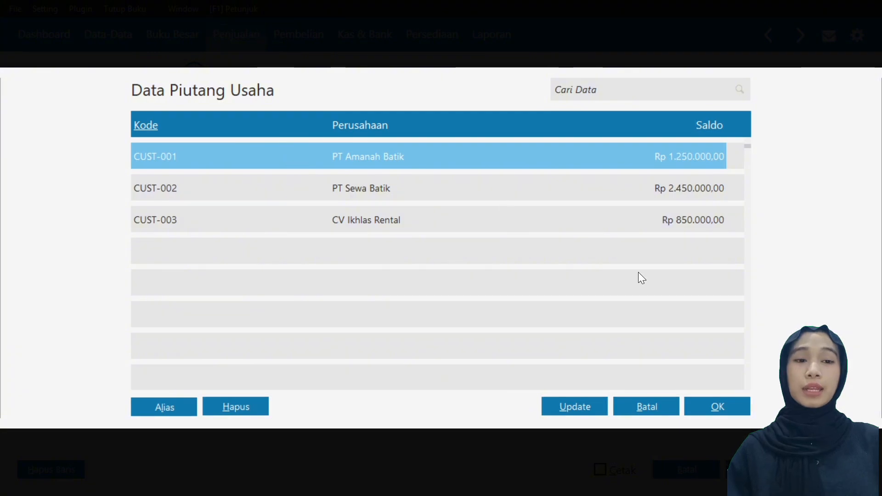
click(715, 407)
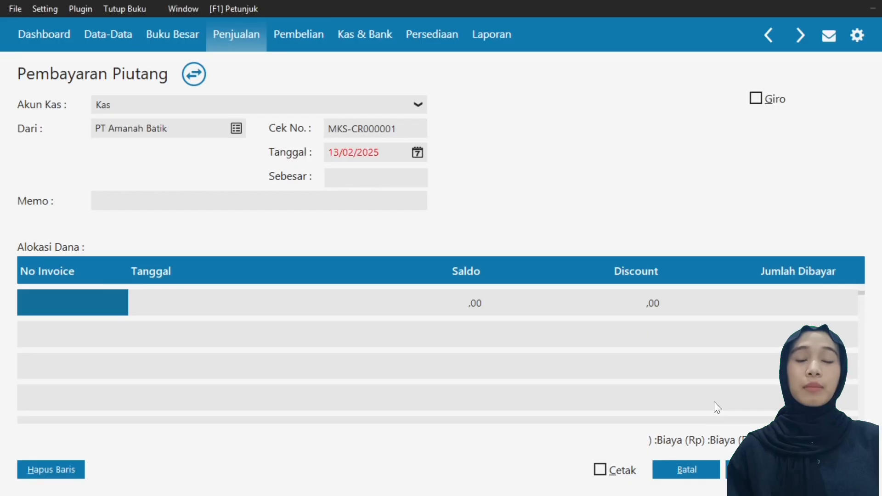
Set the receivable payment's number to CR000001, its date to 05/01/2024 and its amount to 750000.
click(417, 152)
click(557, 215)
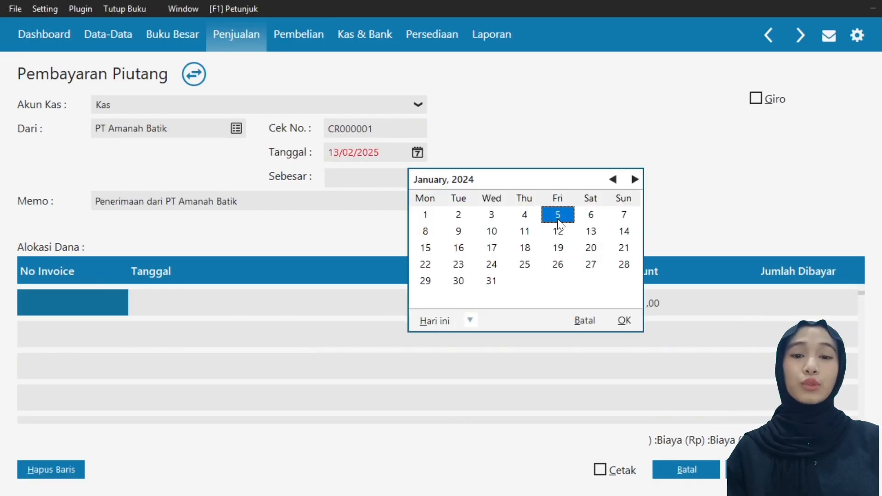
click(625, 320)
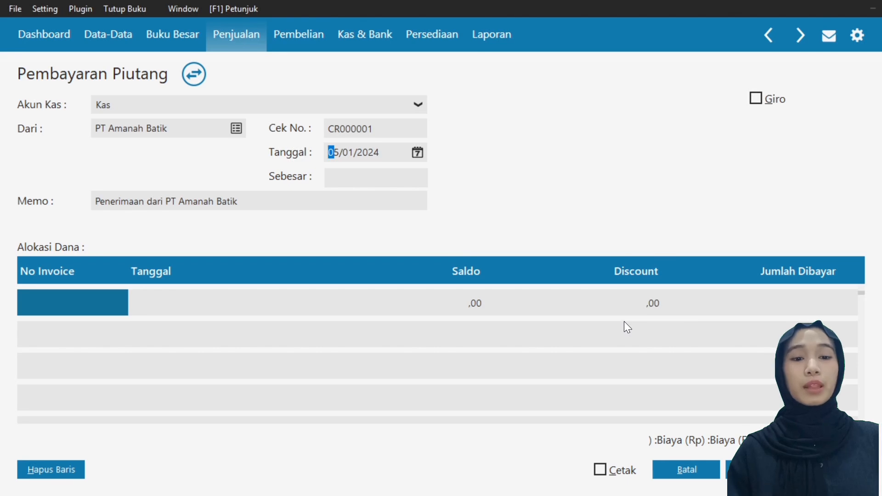
key(Tab)
text(750000)
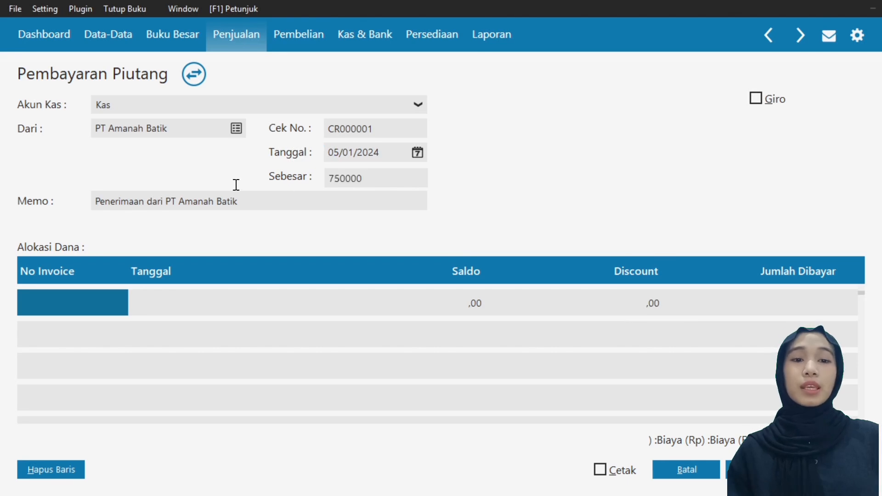
Allocate 750000 of the payment to invoice INVSR-001 and record the receivable payment.
double_click(95, 301)
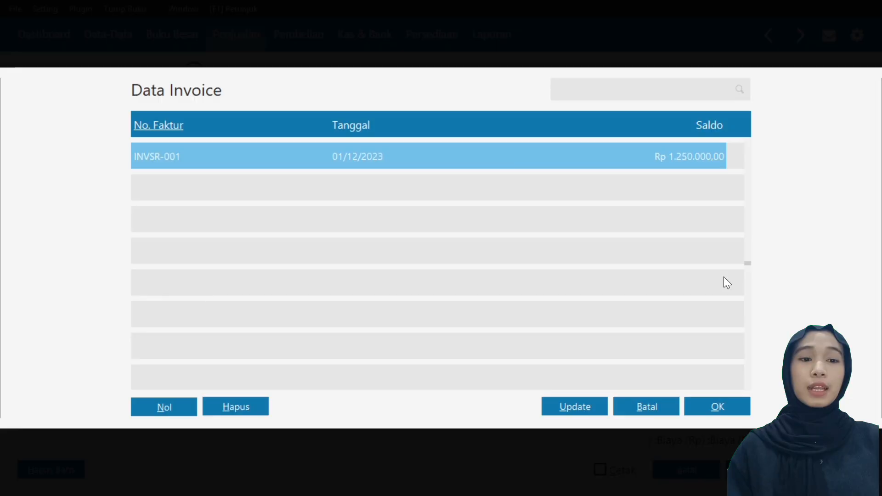
click(734, 406)
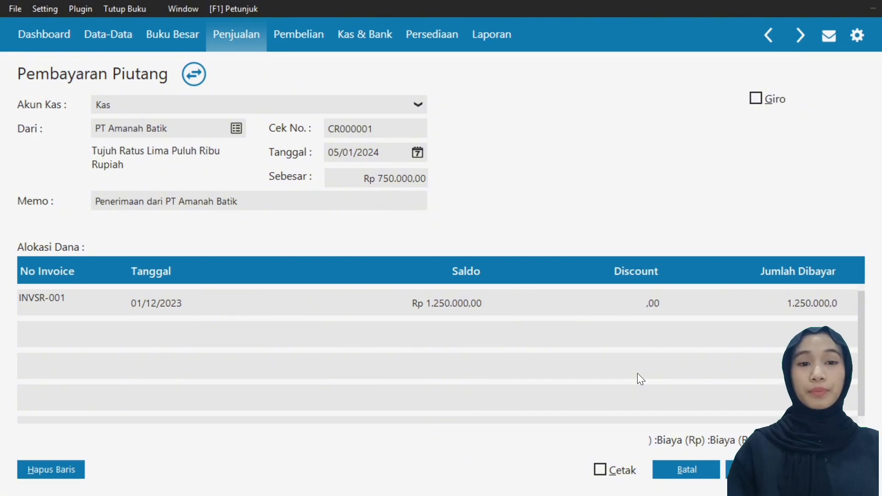
double_click(803, 305)
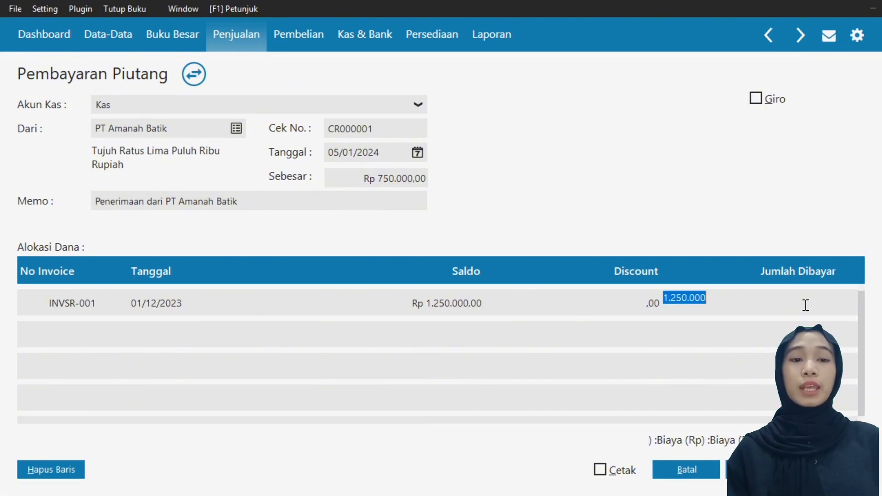
text(750000)
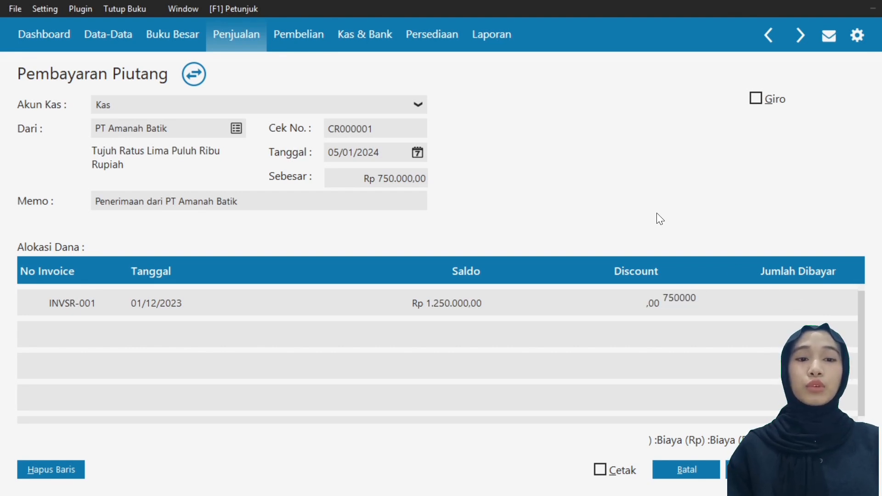
click(759, 469)
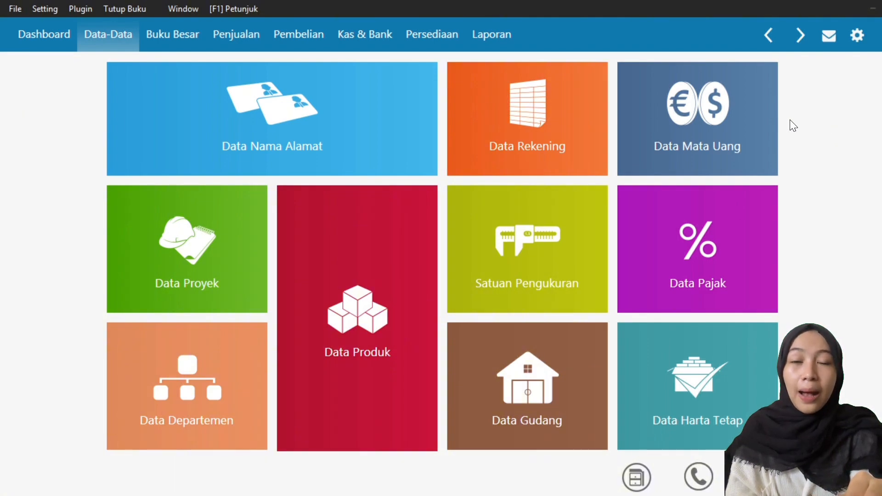
Start a new Uang Muka Penjualan entry with Kas as the cash account and PT. Bayu Segara as the customer.
click(242, 37)
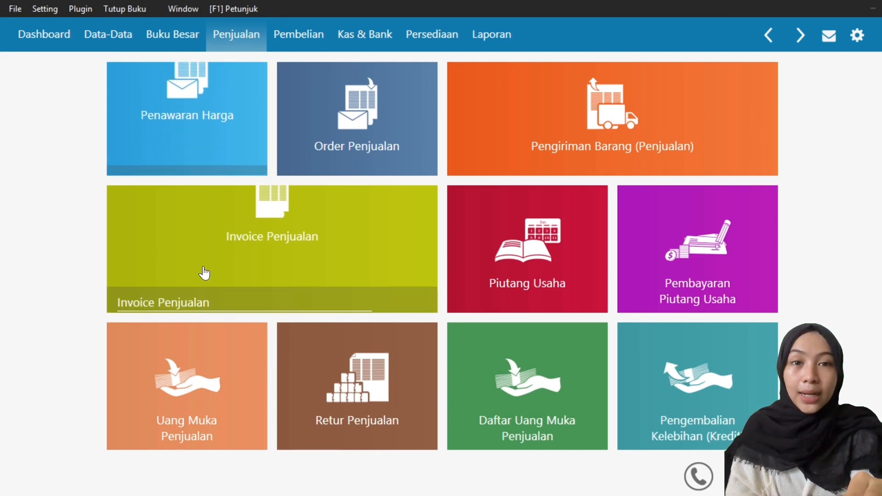
click(181, 358)
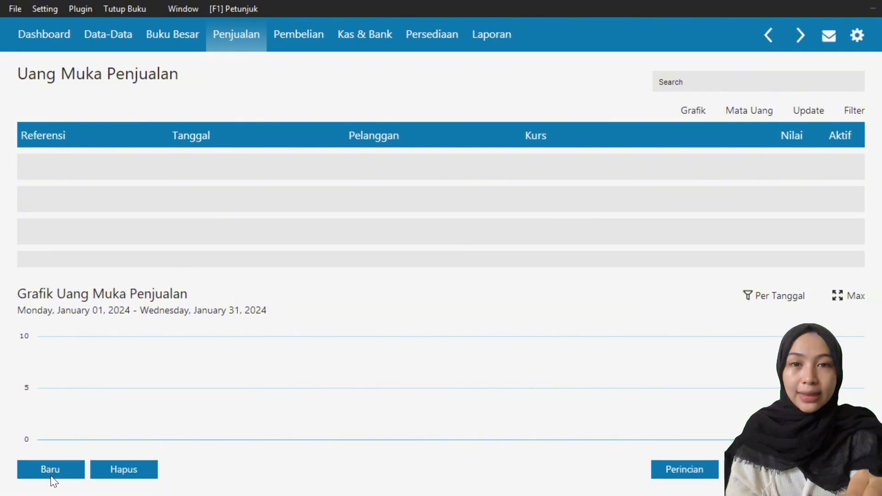
click(50, 470)
click(360, 151)
click(349, 158)
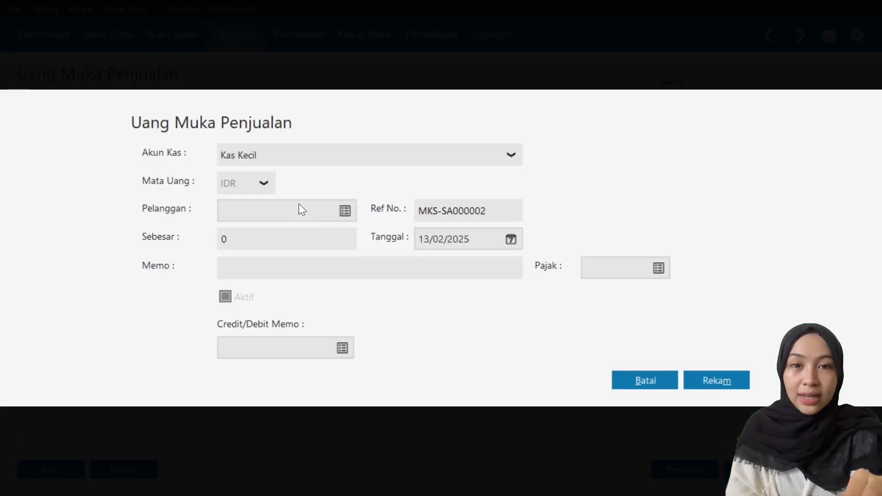
click(342, 212)
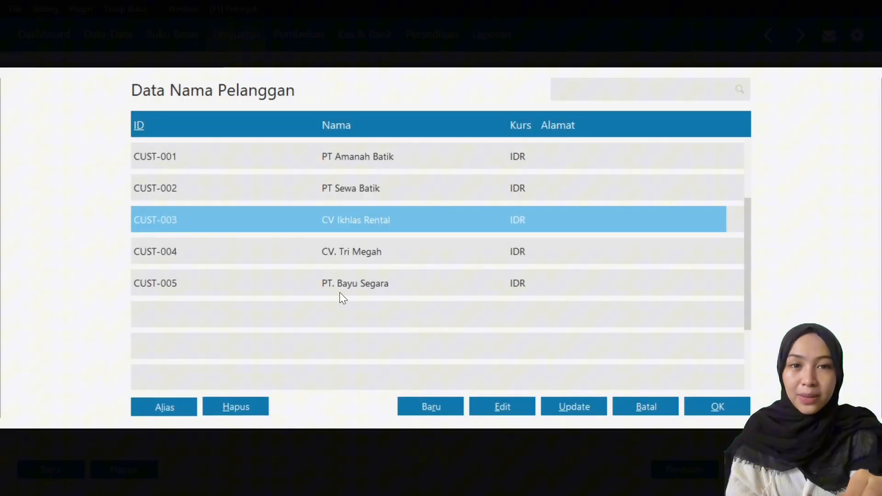
click(341, 292)
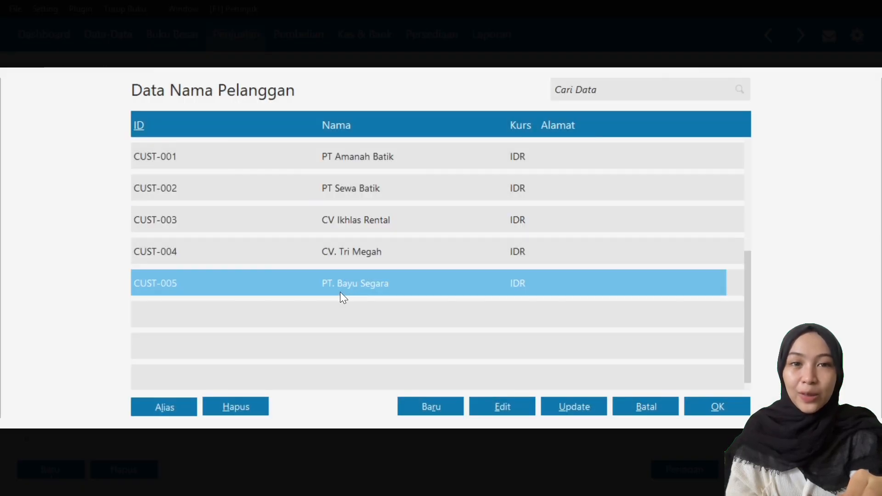
key(Return)
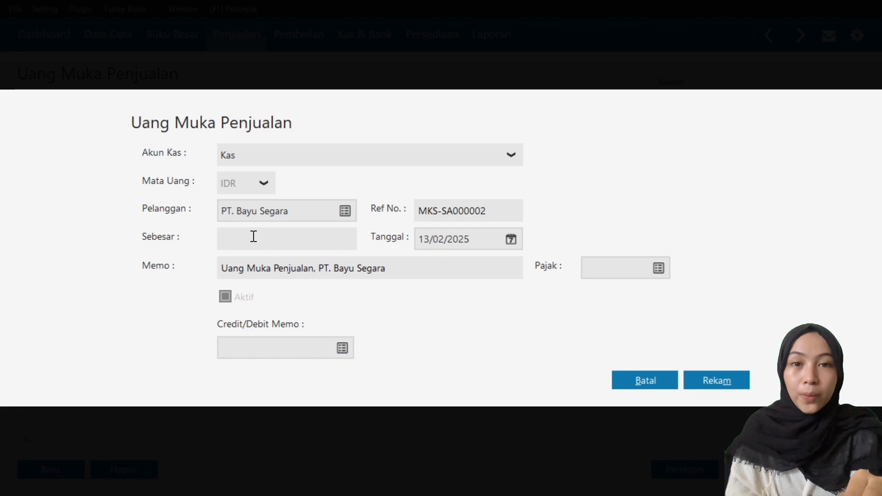
Set the sales advance to 100000 with reference SA000001 and date 07/01/2024, and record it.
text(100000)
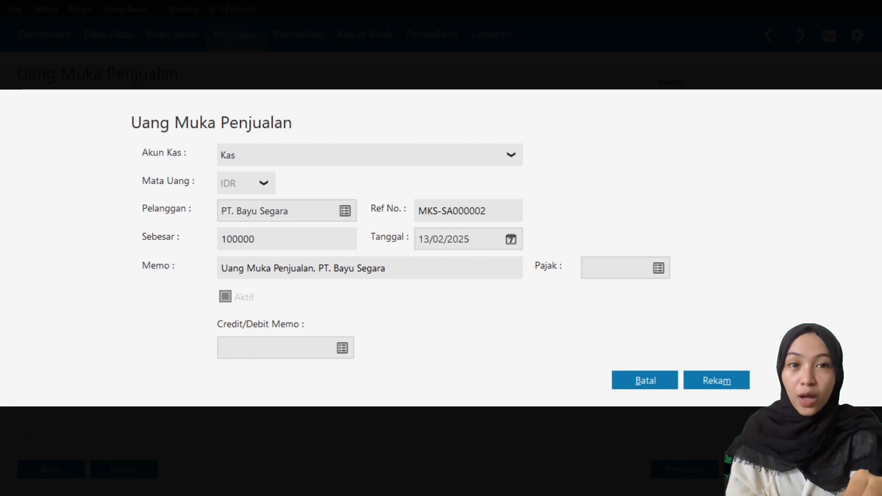
click(482, 210)
click(511, 239)
click(713, 303)
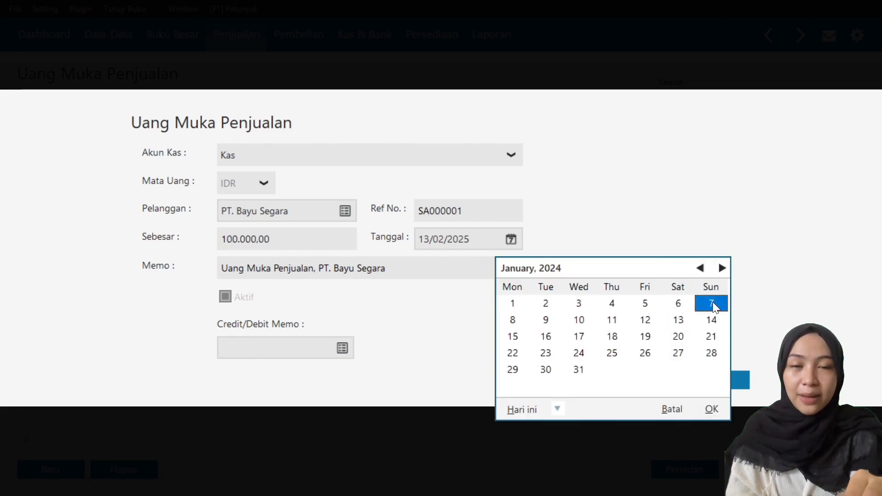
click(717, 409)
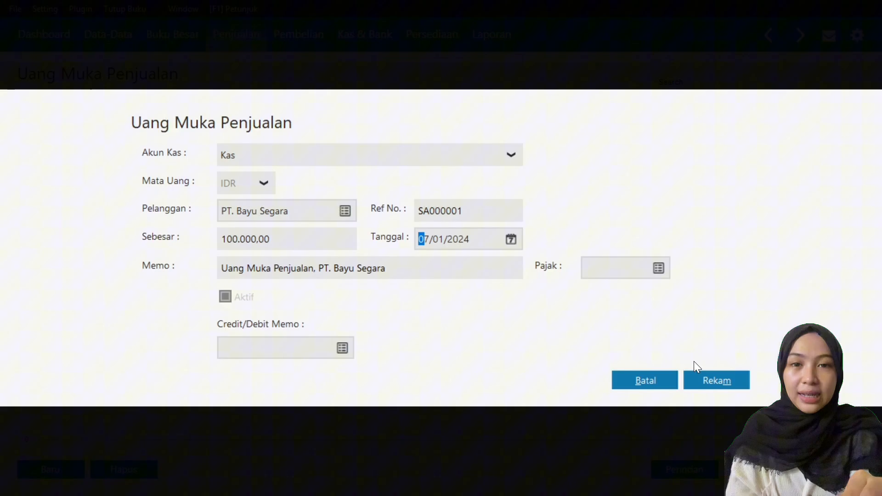
click(705, 382)
Start a new sales invoice for PT. Bayu Segara with invoice number 00000002 and invoice date 07/01/2024.
click(316, 259)
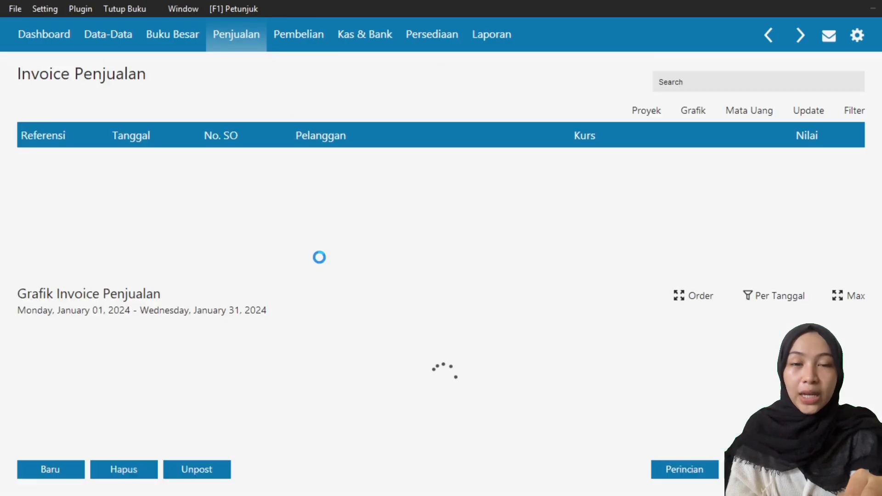
click(66, 473)
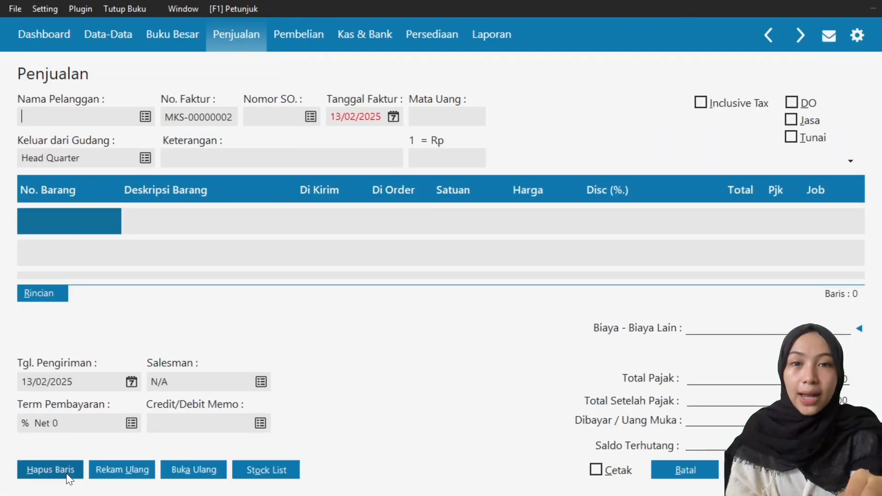
click(146, 115)
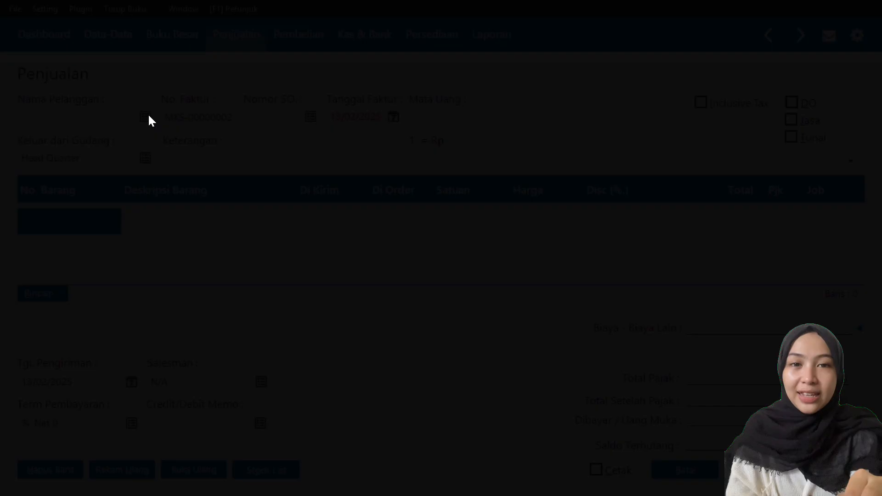
click(728, 401)
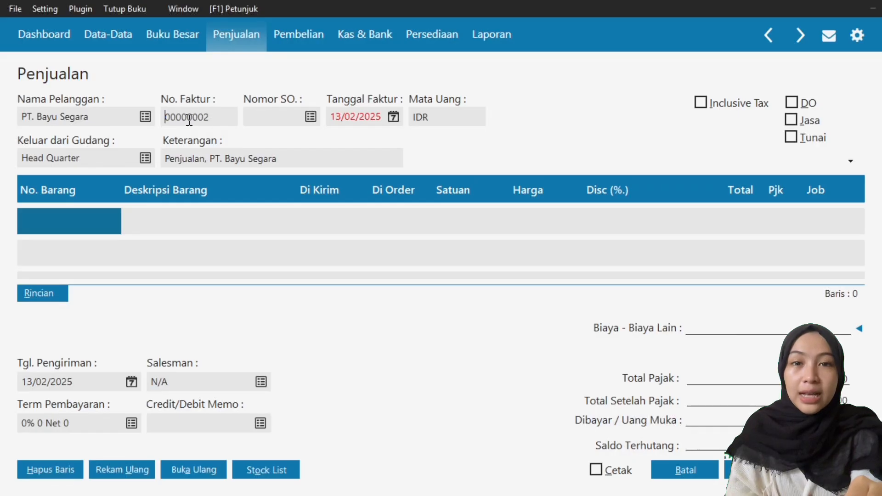
click(396, 122)
click(547, 178)
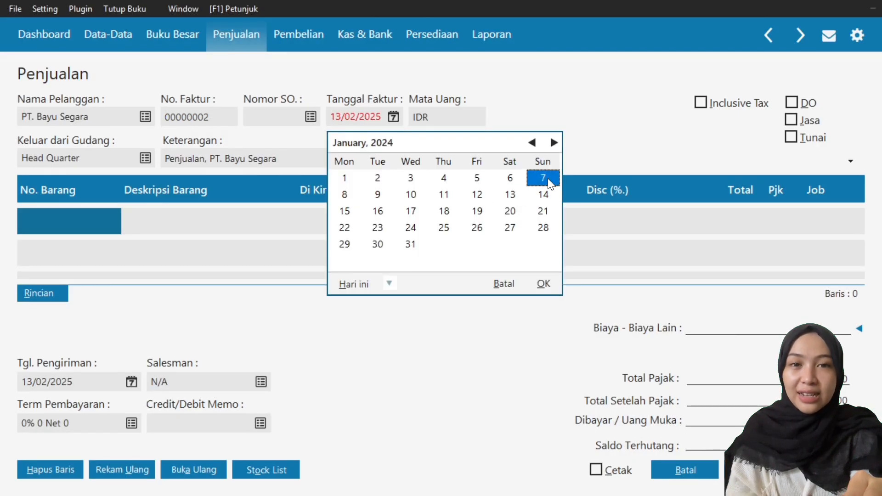
click(548, 288)
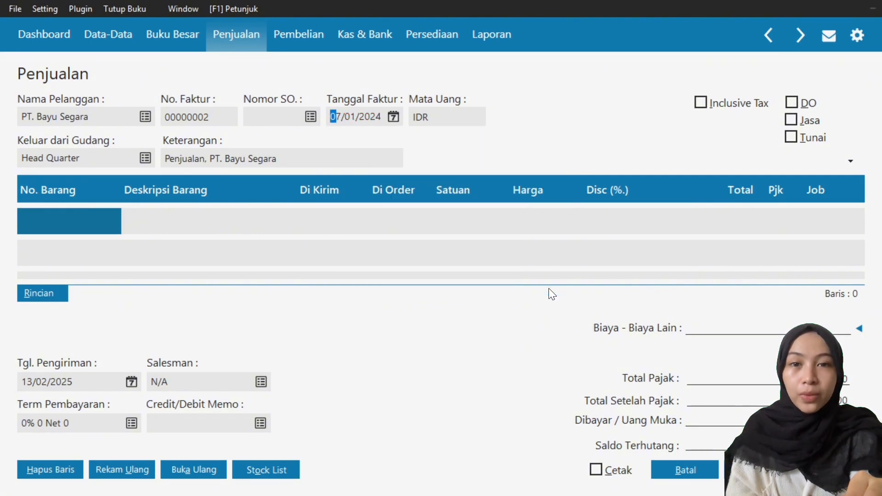
Add item B03 Kemeja Batik Toraja to the sales invoice with quantity 1 and tax VAT(MKS).
double_click(55, 223)
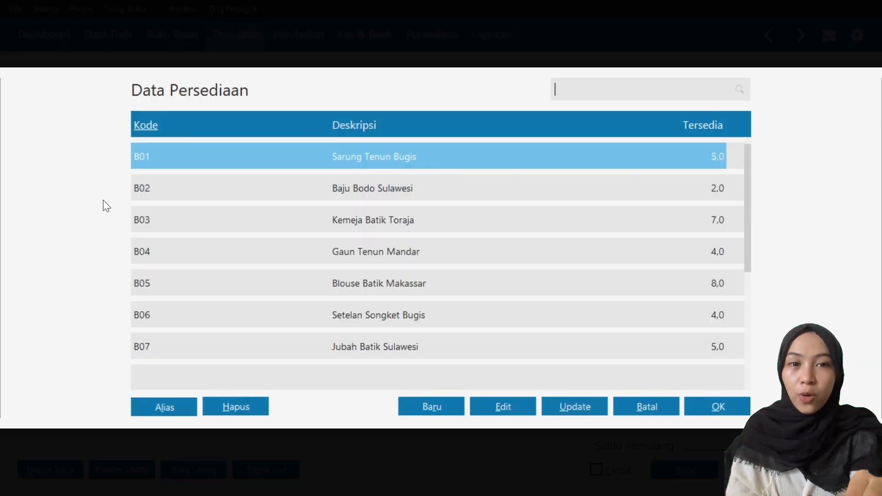
click(152, 221)
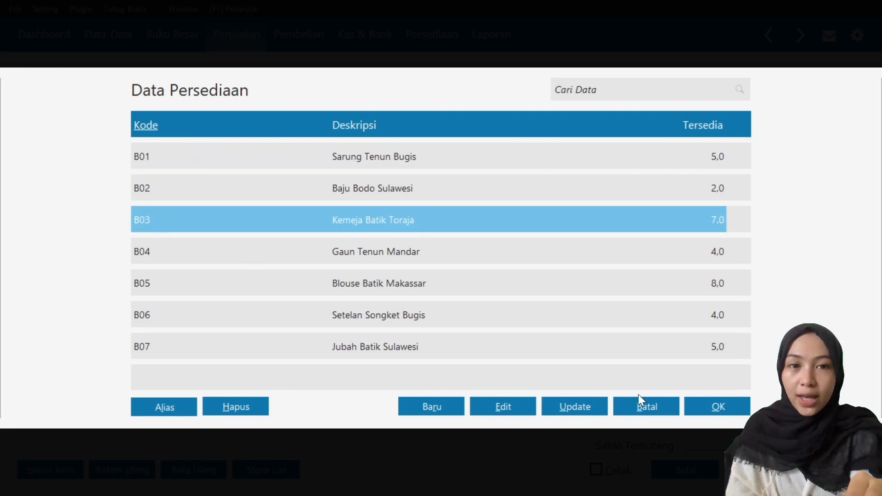
click(723, 406)
key(Tab)
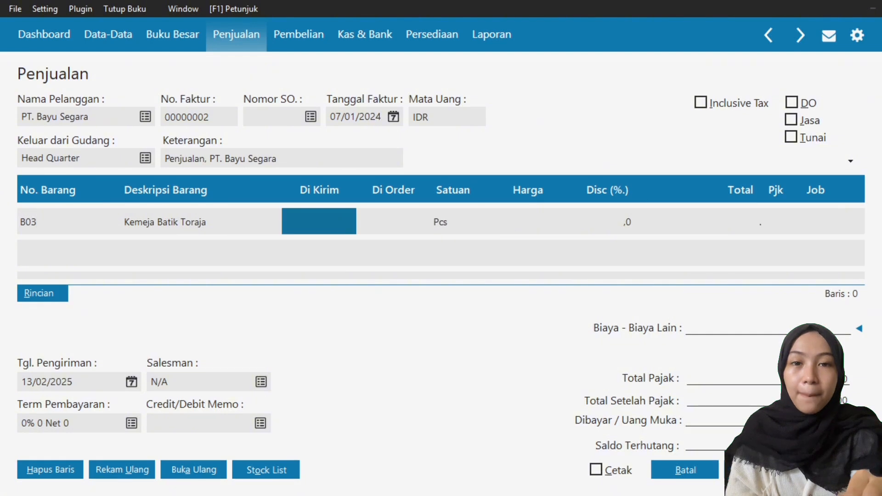
text(1)
click(545, 225)
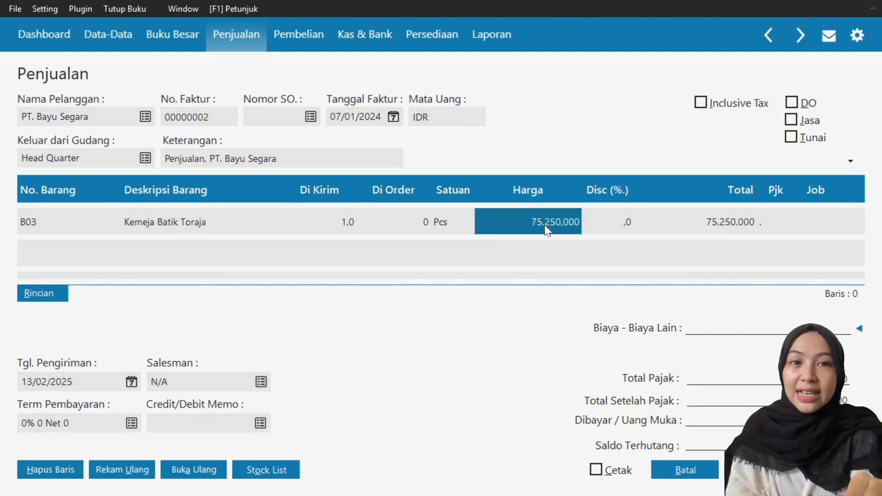
click(788, 222)
click(787, 218)
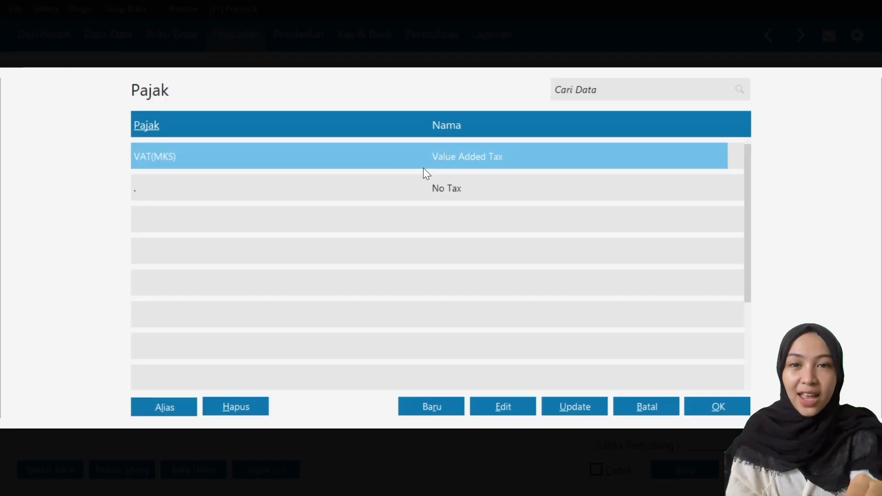
click(714, 406)
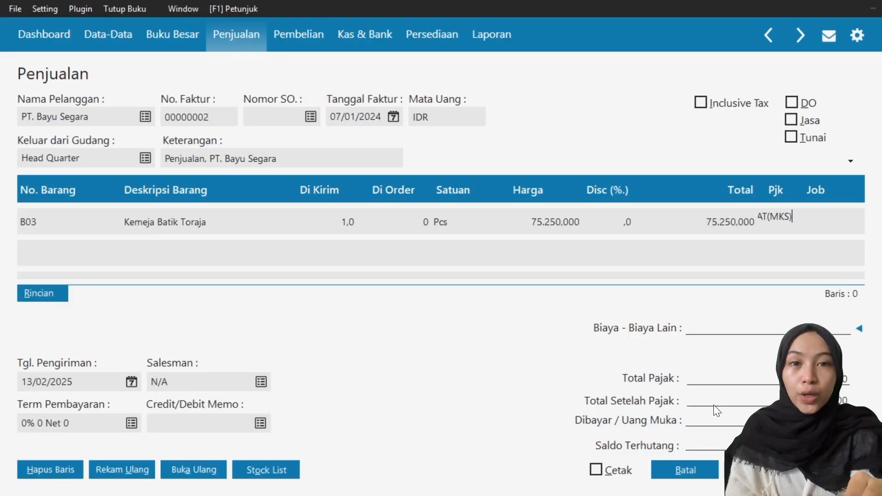
Add item B05 Blouse Batik Makassar as the second invoice line with quantity 1 and tax VAT(MKS).
click(58, 248)
click(60, 251)
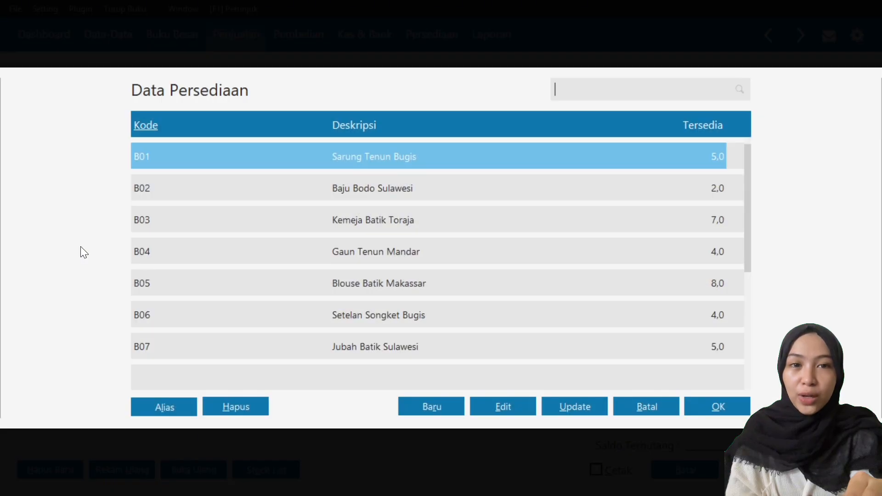
click(185, 283)
click(715, 405)
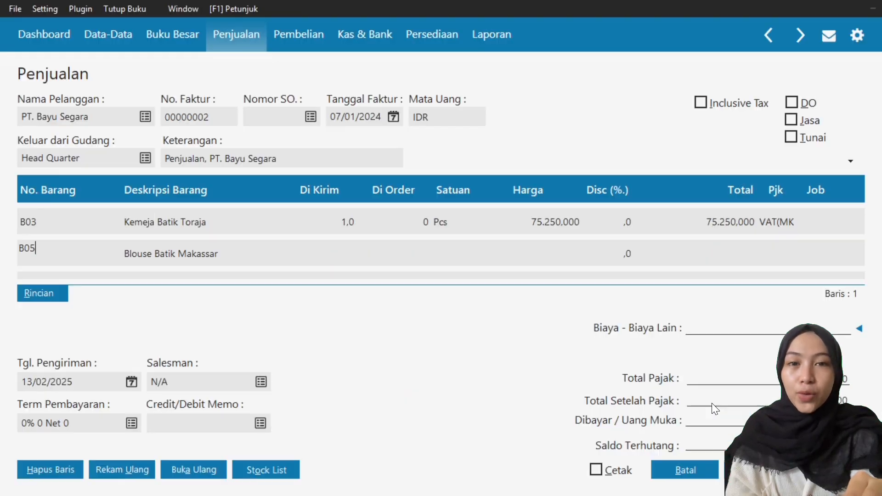
click(336, 256)
text(1)
click(781, 254)
click(472, 154)
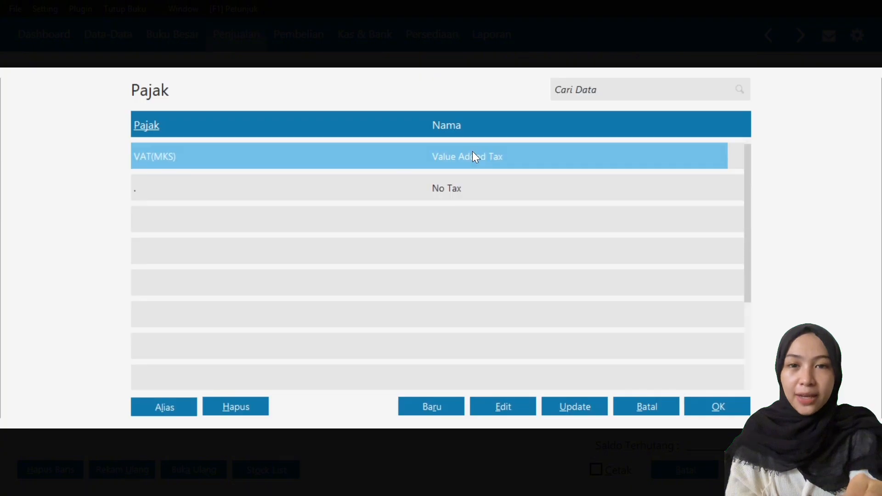
click(730, 409)
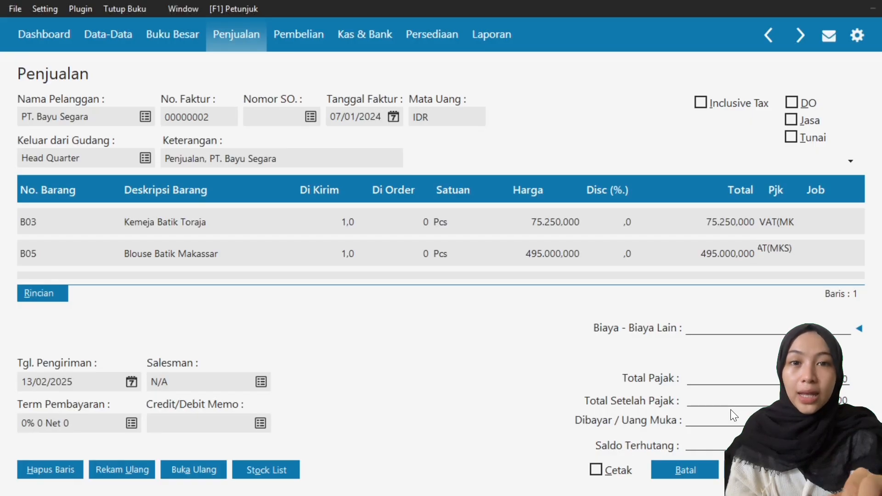
key(Return)
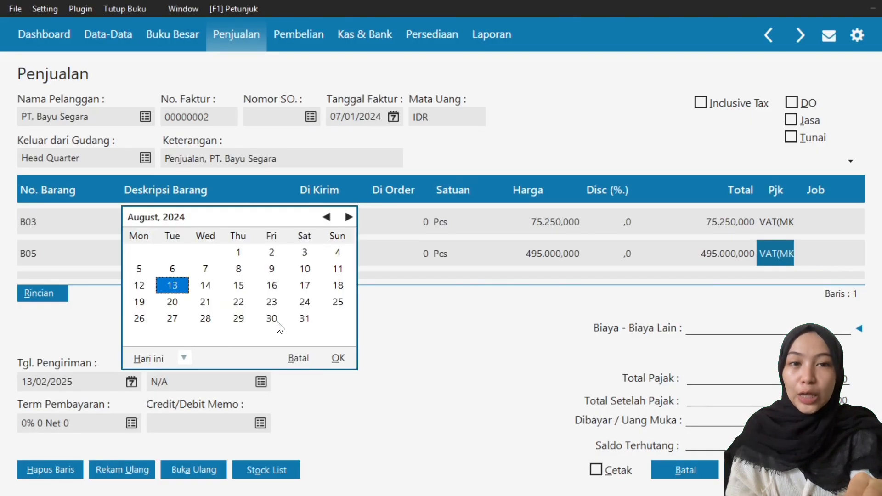
Set the sales invoice's delivery date to 30/08/2024.
click(272, 318)
click(338, 358)
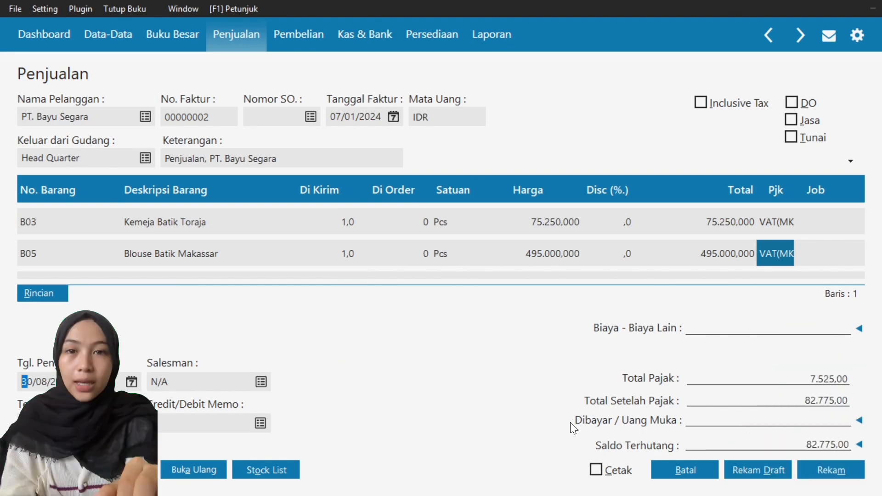
Apply sales advance SA000001 to the sales invoice and record the invoice.
click(858, 420)
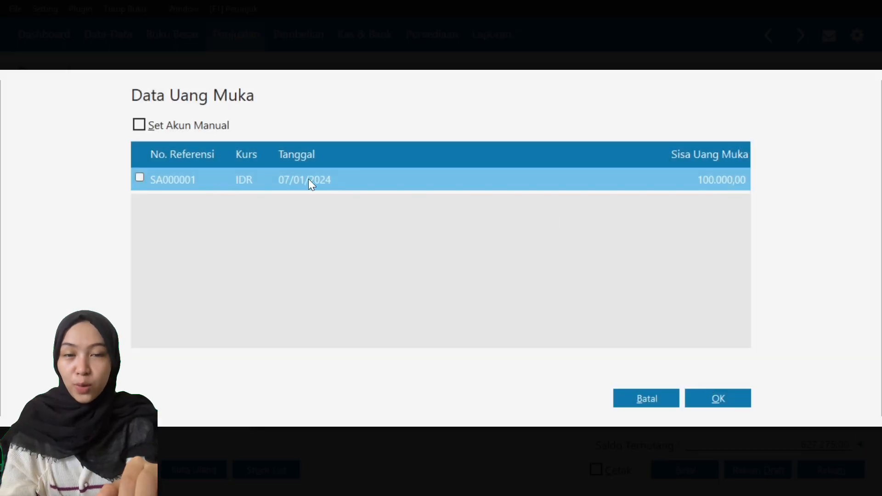
click(139, 178)
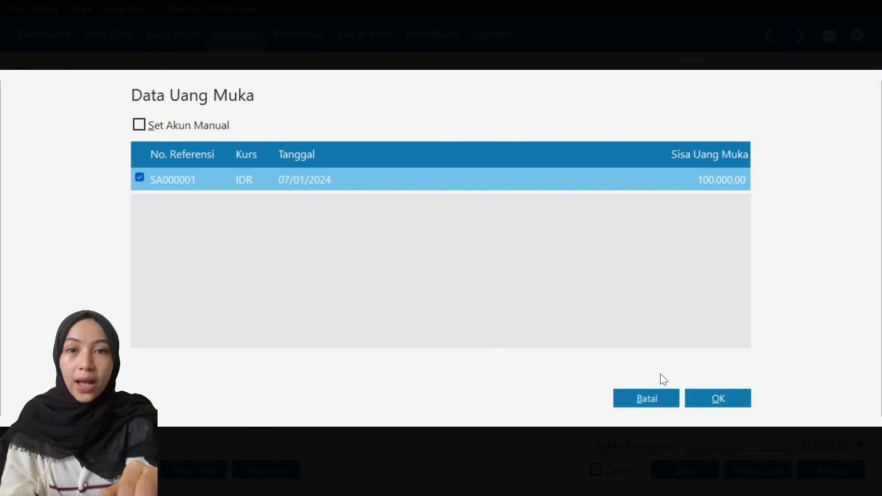
click(714, 399)
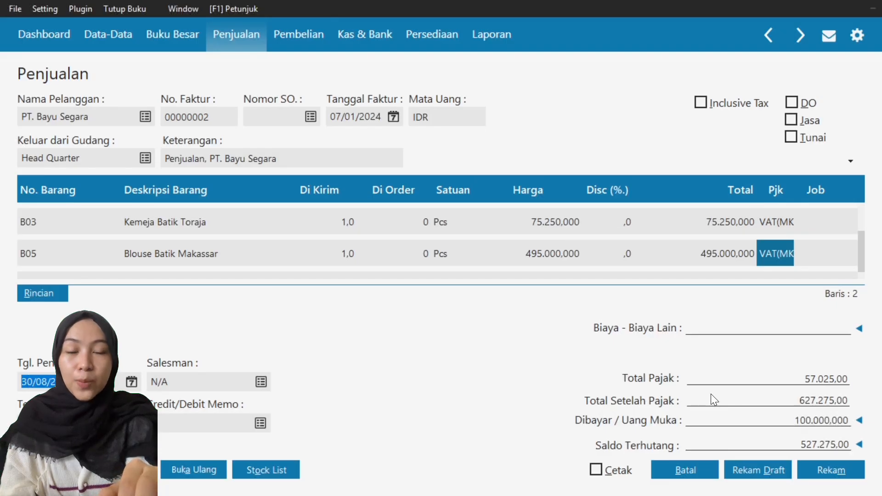
click(812, 473)
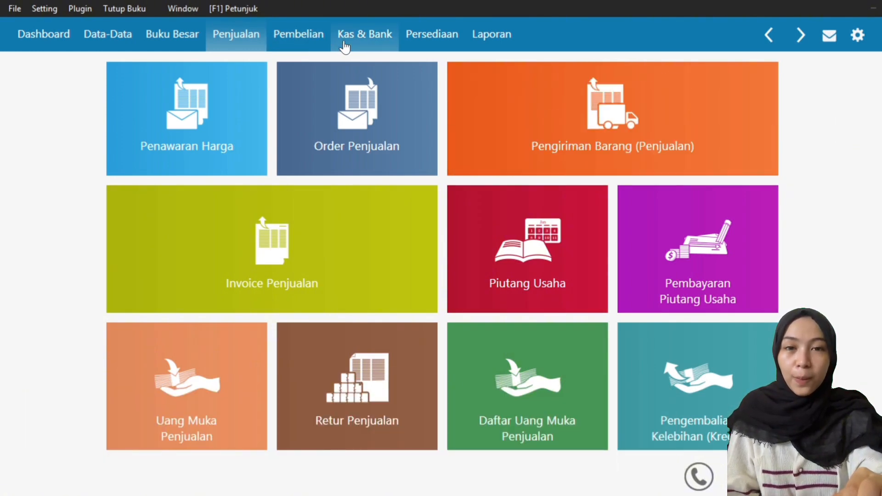
Start a new purchase invoice for vendor PT. Lancar Jaya with purchase number 00000001 and invoice date 11/01/2024.
click(307, 43)
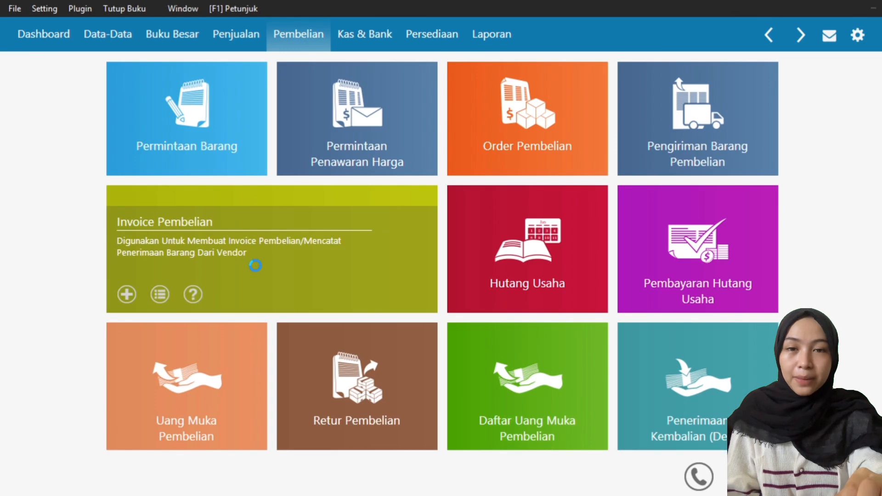
click(256, 269)
click(66, 471)
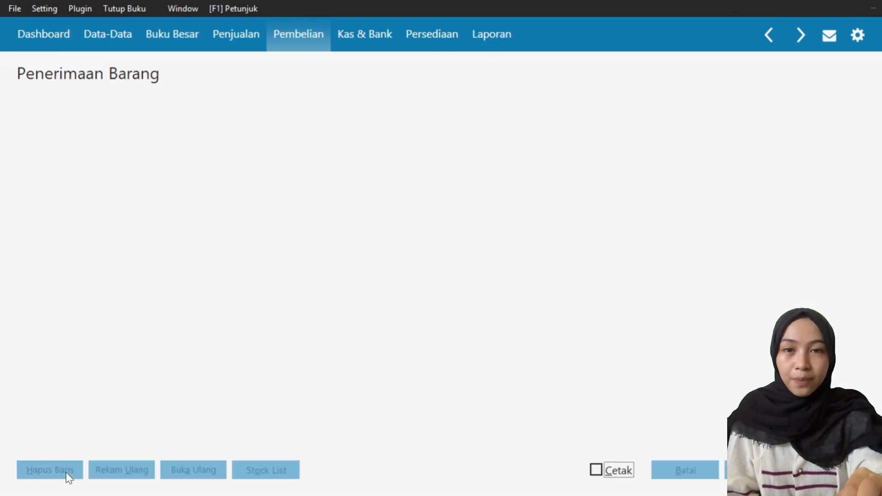
click(148, 114)
click(322, 260)
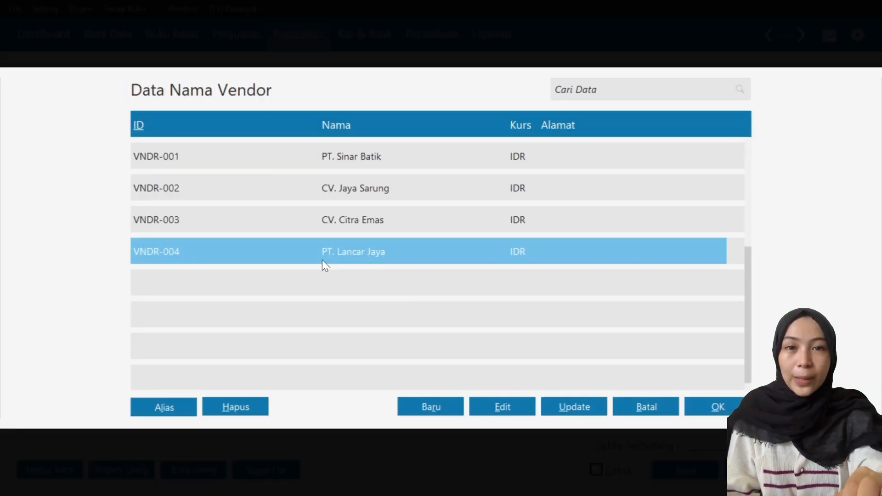
click(698, 403)
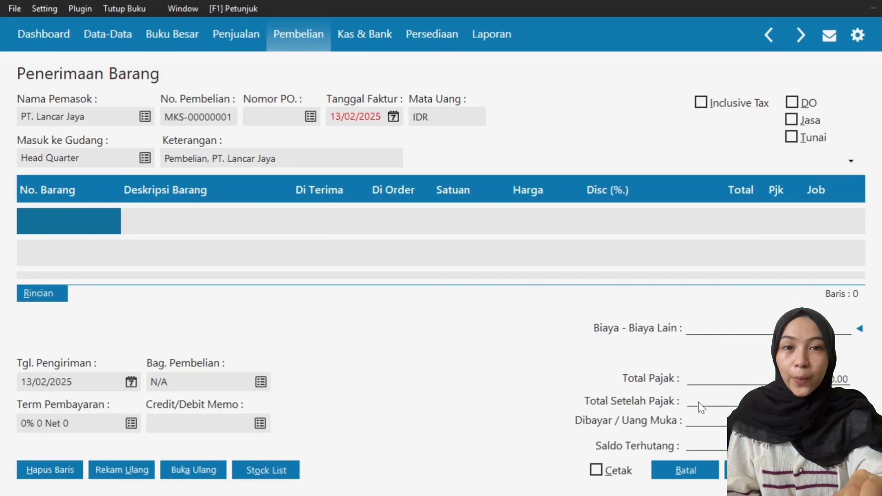
click(394, 118)
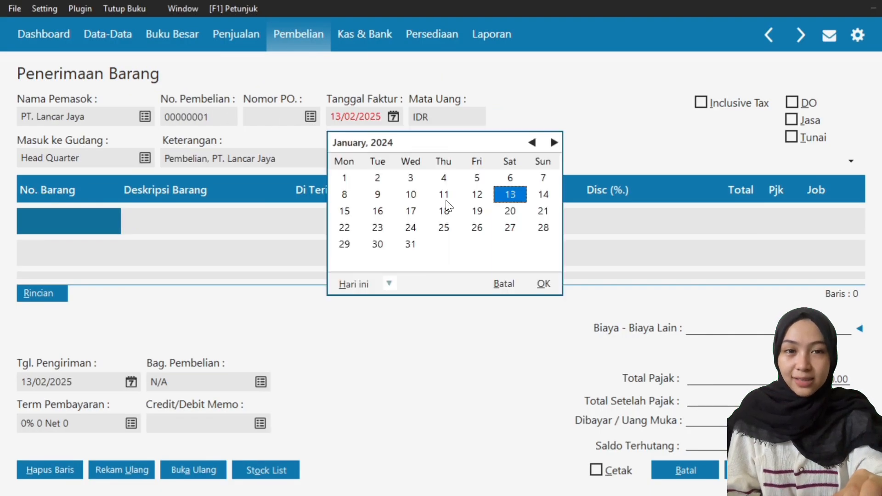
click(544, 285)
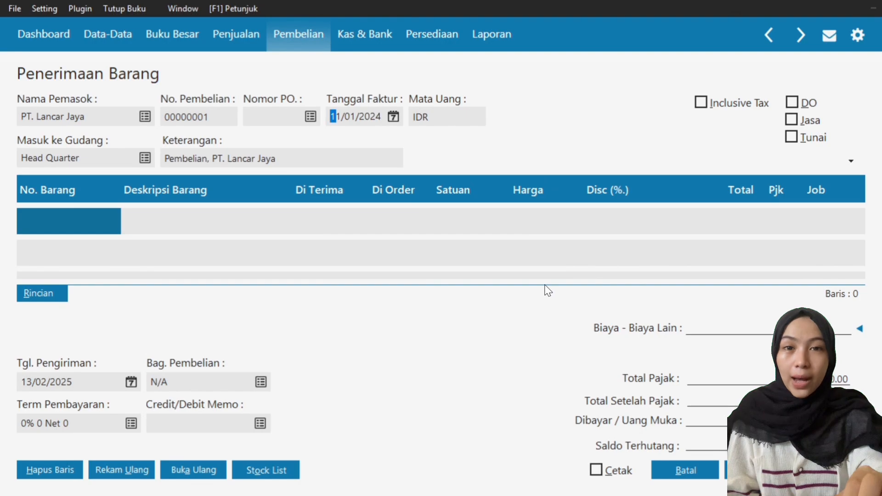
Add item B01 Sarung Tenun Bugis to the purchase invoice with received quantity 10 and tax VAT(MKS).
click(91, 221)
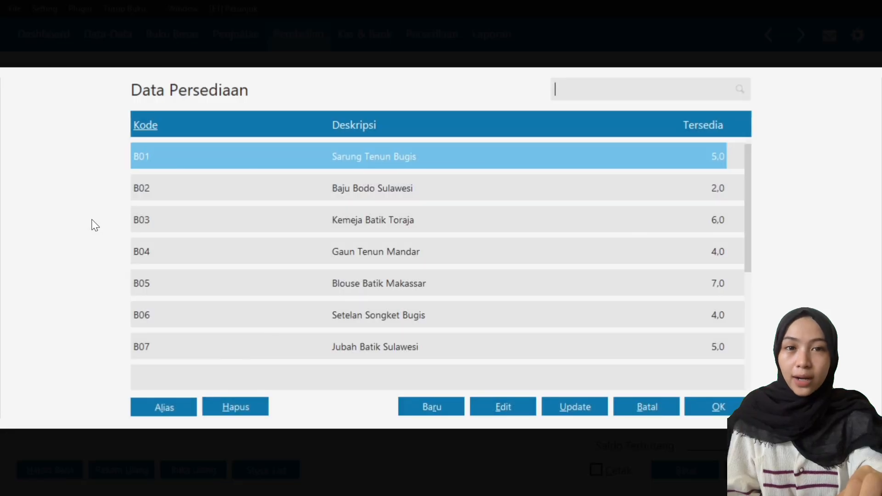
click(706, 406)
click(321, 222)
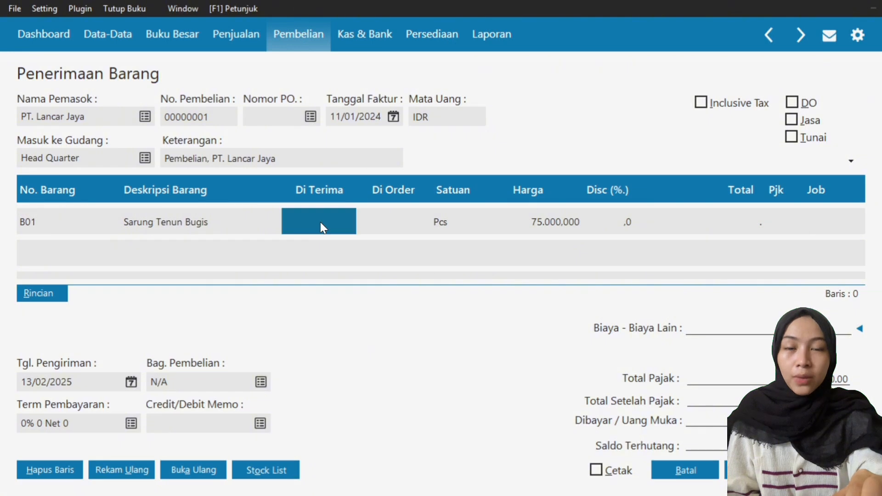
text(10)
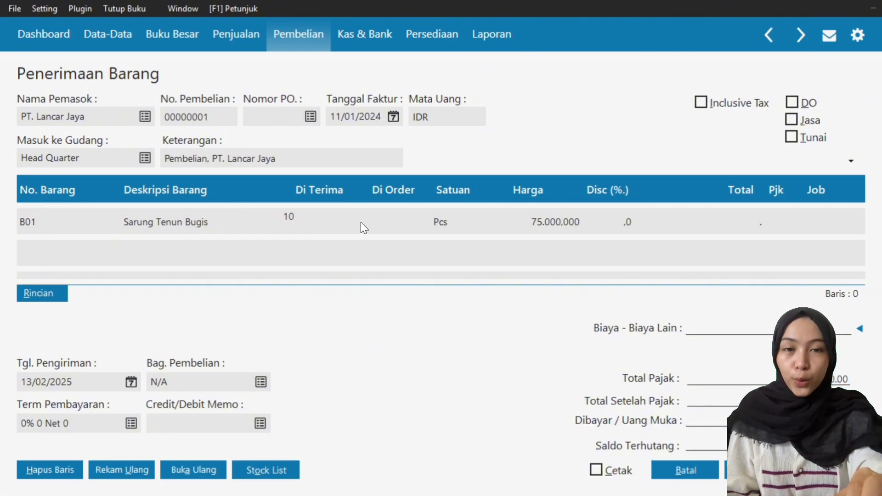
click(552, 228)
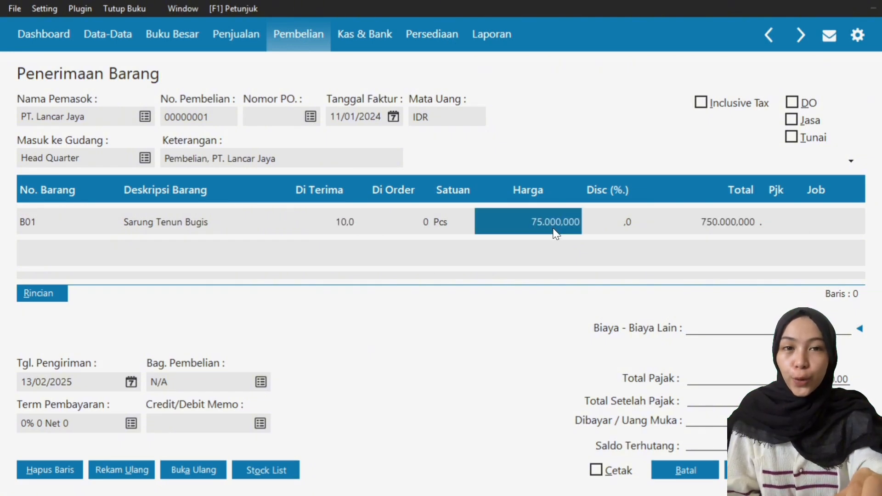
click(791, 229)
click(789, 224)
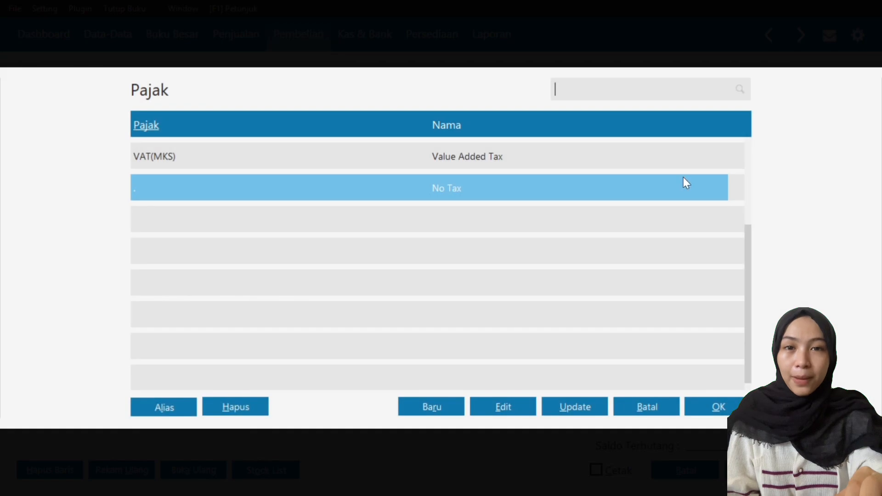
click(610, 165)
click(721, 405)
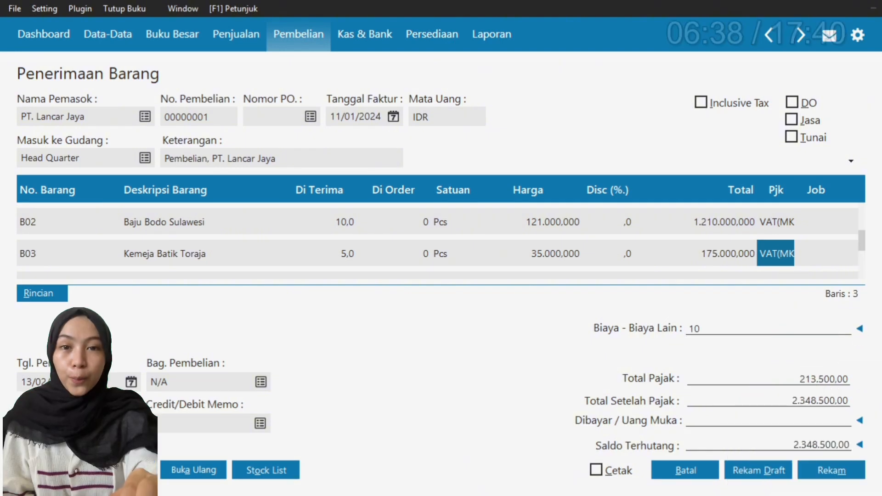
Set the purchase invoice's other costs to 100000 and its delivery date to 12/01/2024.
text(00)
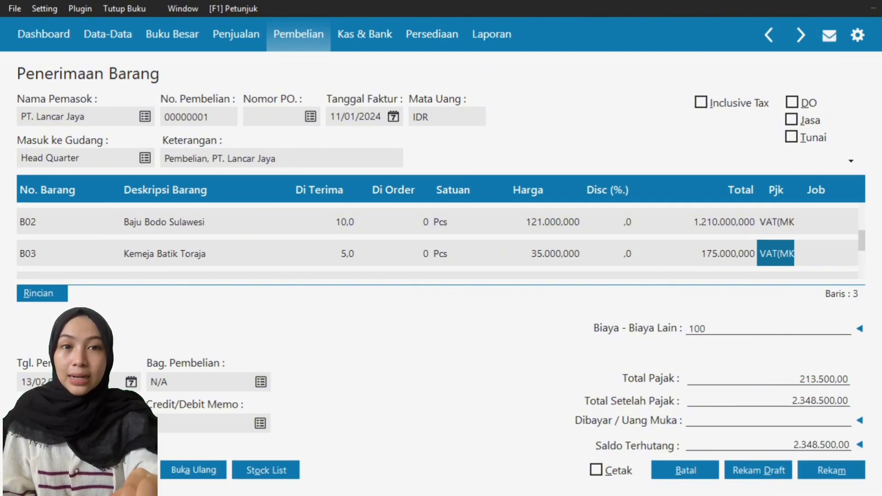
text(00)
key(Return)
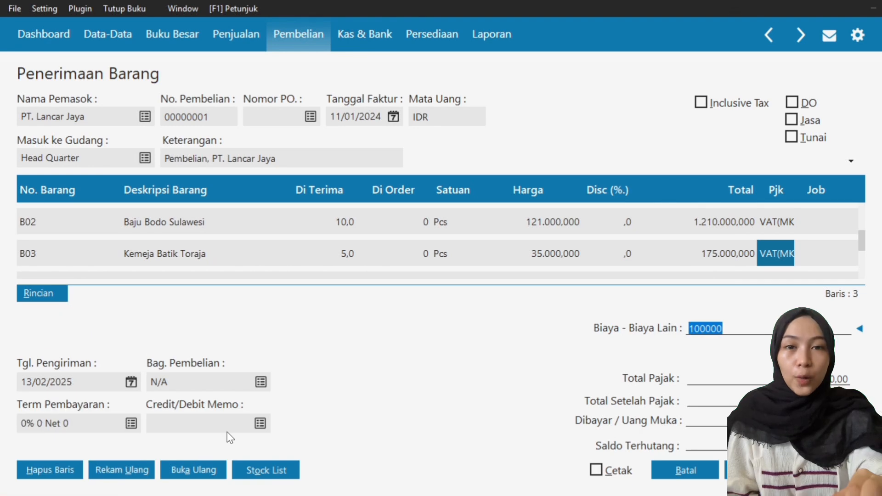
click(131, 381)
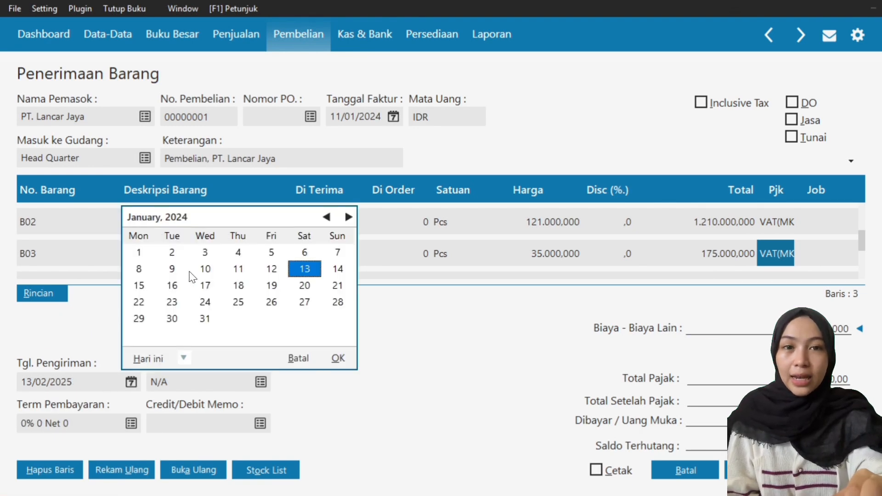
click(270, 270)
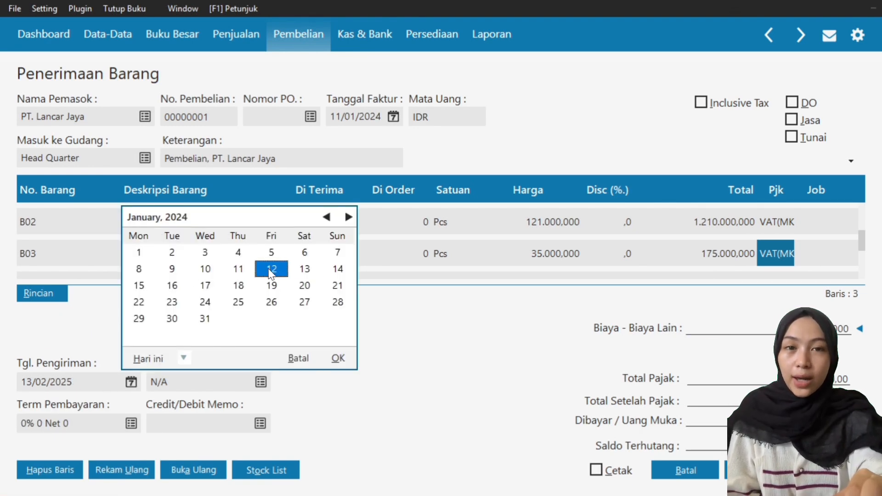
click(338, 358)
Set the invoice's payment terms to 10 discount days, 30 due days and a 2% early discount.
key(Return)
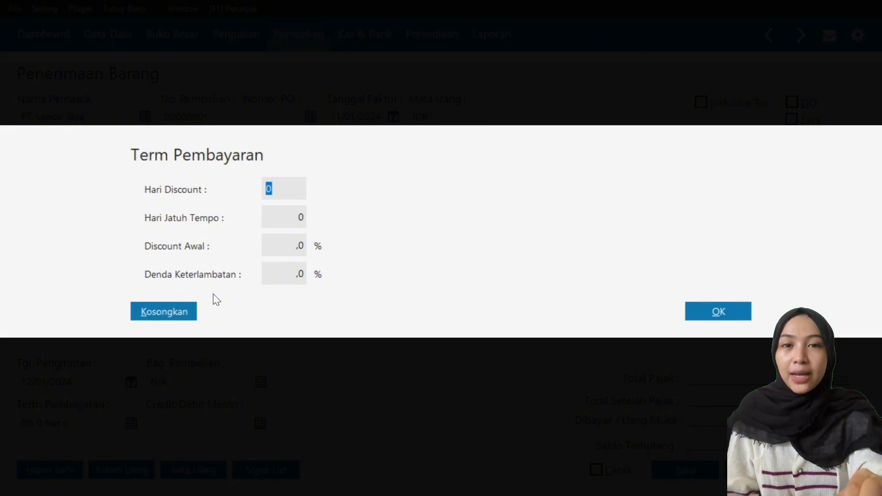
text(10)
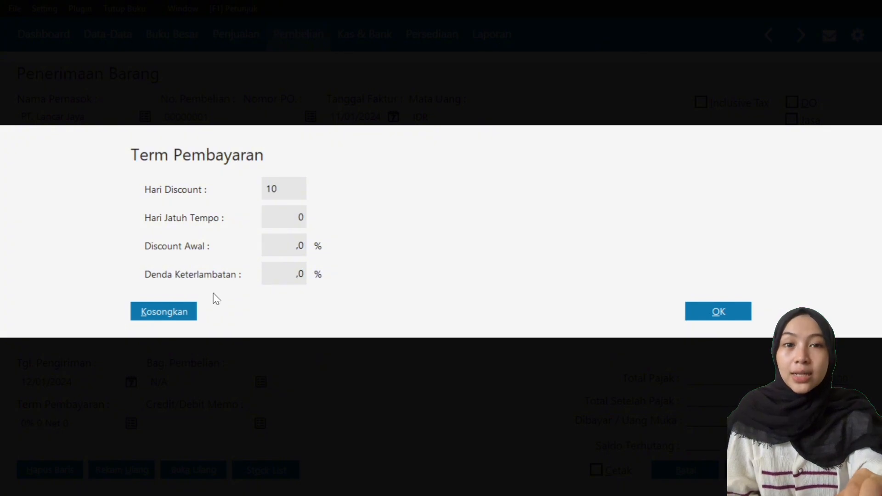
key(Tab)
text(30)
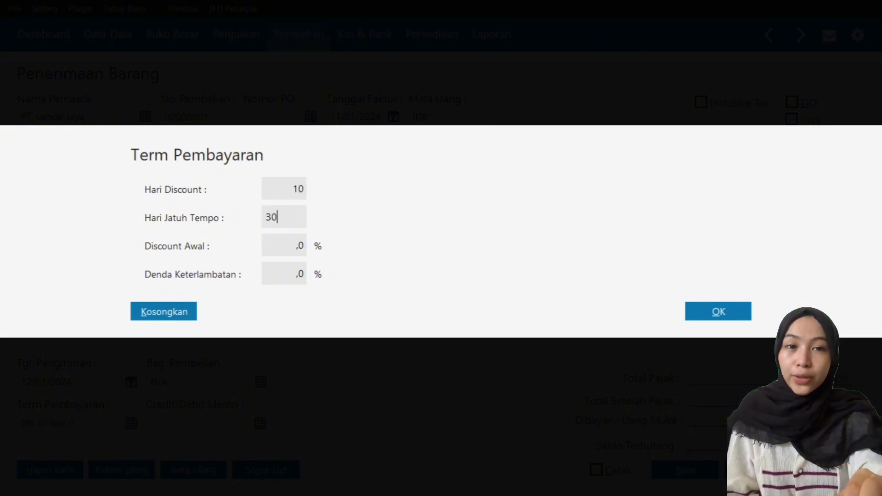
key(Tab)
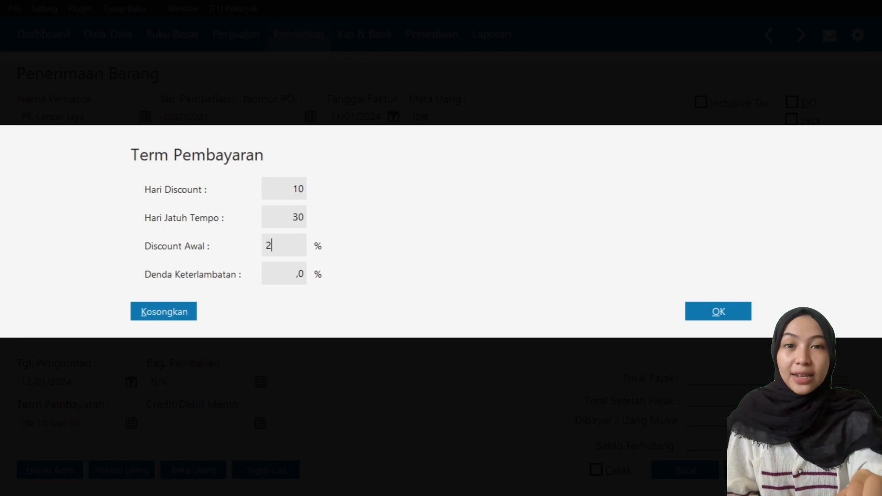
click(722, 307)
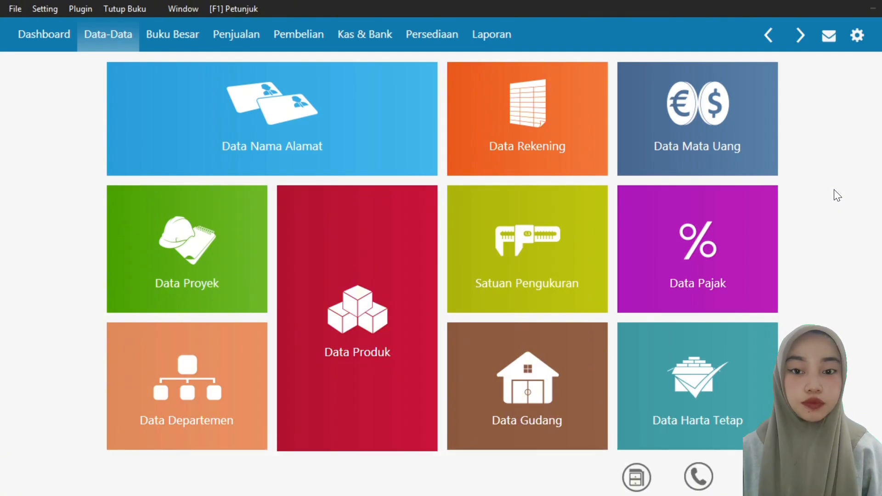
Start a new cash disbursement (Kas Keluar) and search the recipient list for "ke".
click(345, 37)
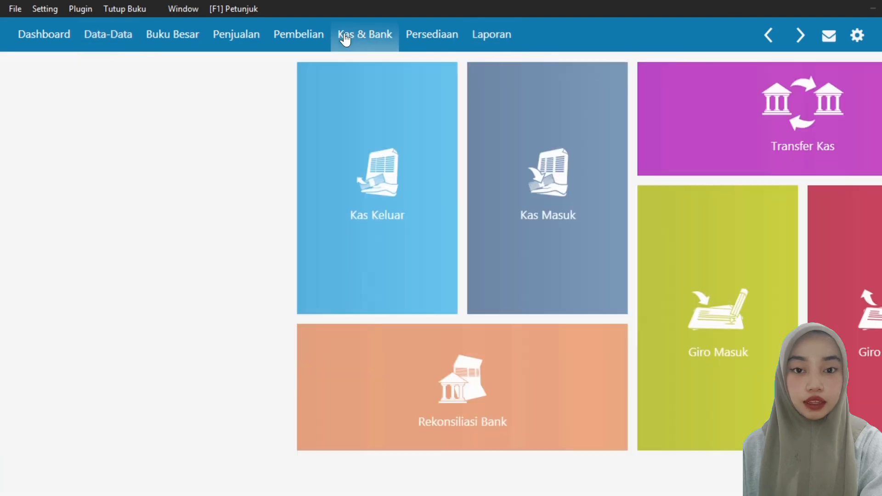
click(228, 213)
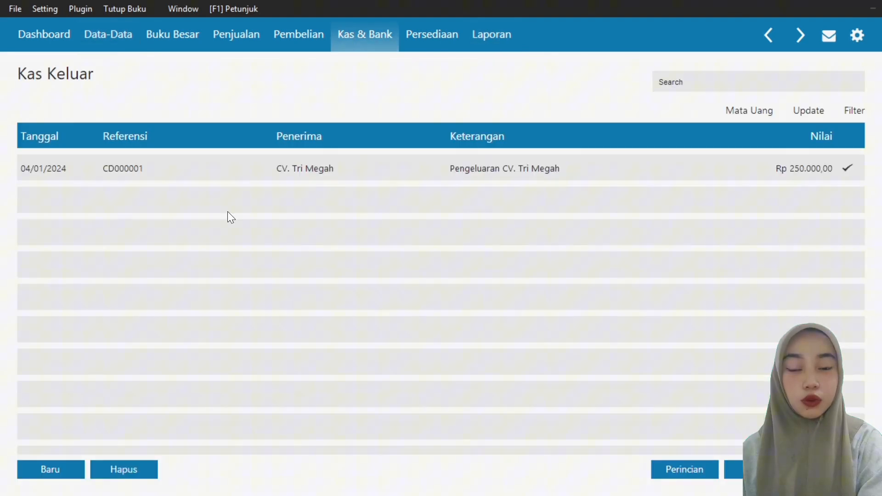
click(52, 470)
click(236, 123)
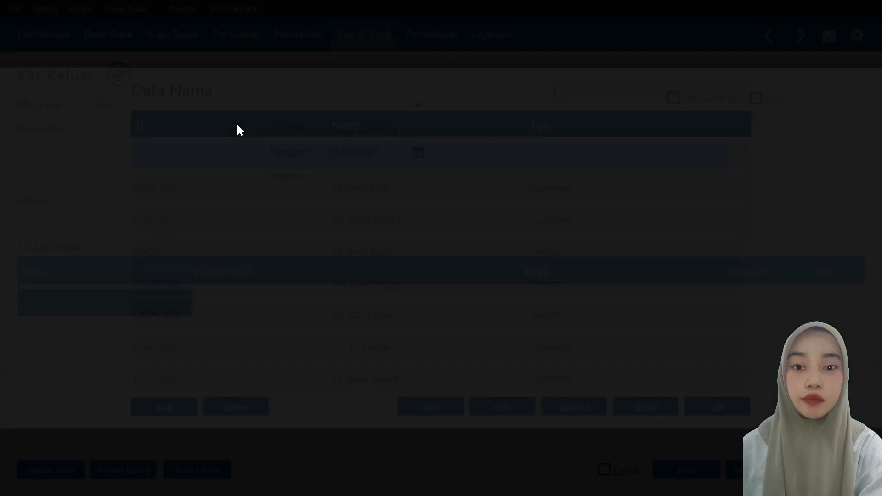
text(ke)
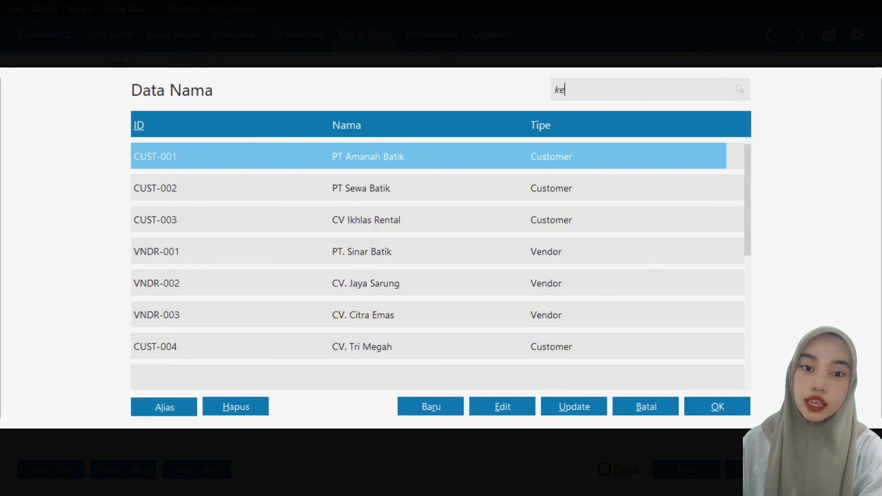
Create a contact of type Others named Kebersihan & Keamanan and select it as the disbursement's recipient.
click(440, 407)
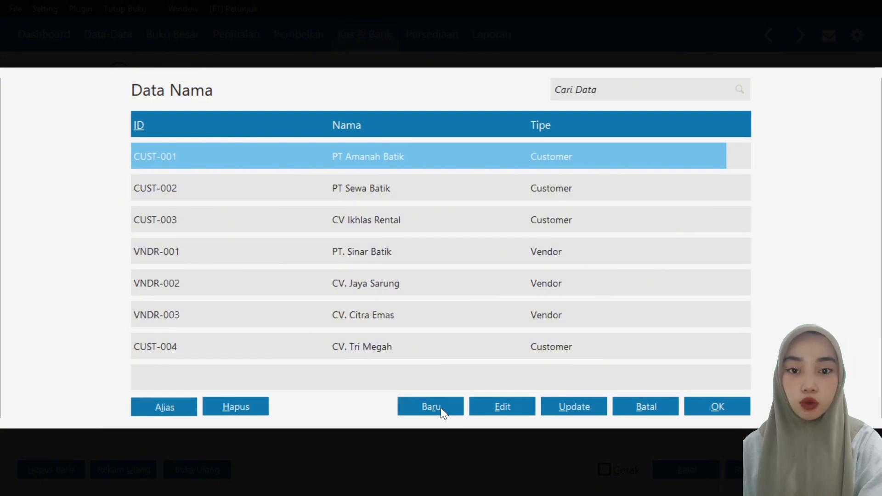
click(327, 131)
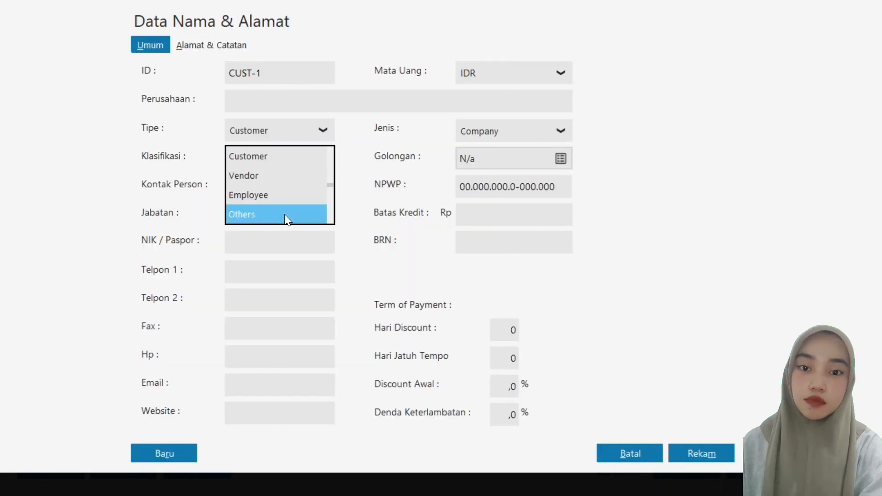
click(285, 214)
click(278, 102)
text(Kebersihan)
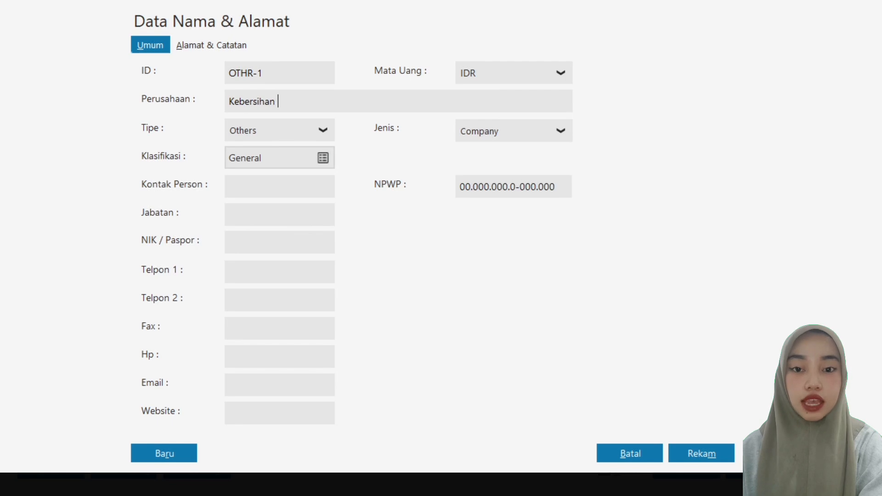
text( & Keamanan)
click(693, 452)
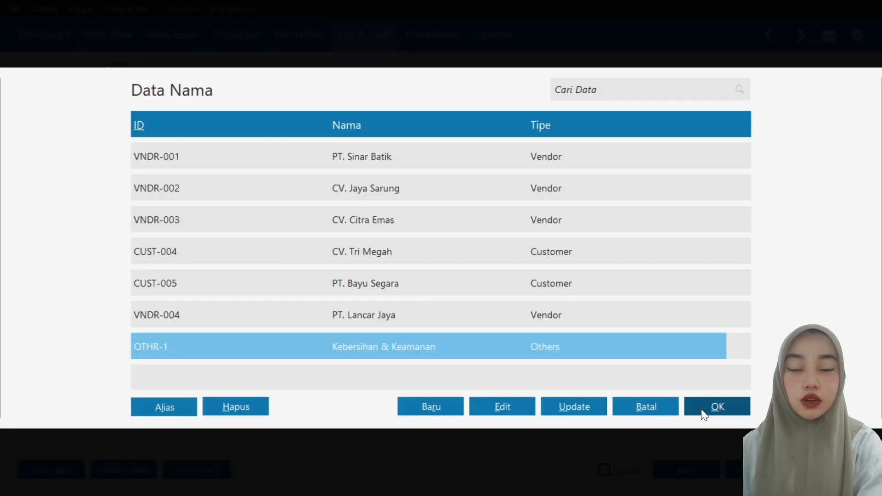
click(700, 408)
Date the cash disbursement 15/01/2022 and set its amount to 51000000.
text(15/)
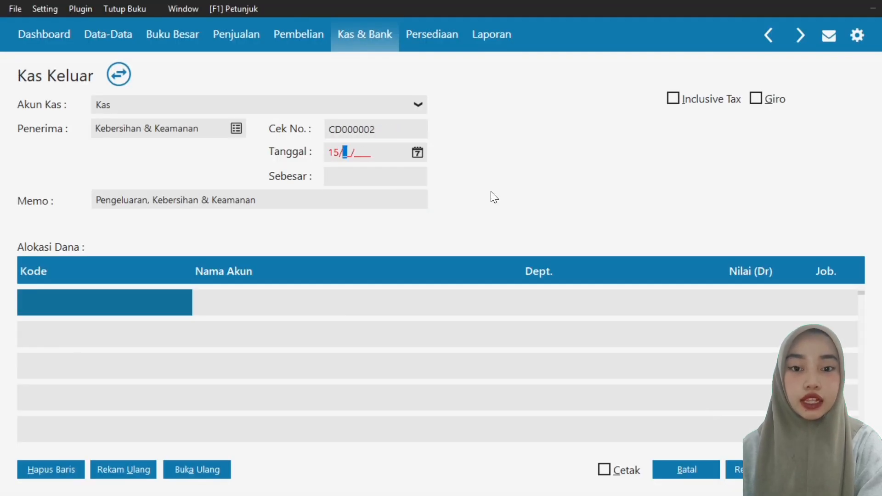
text(01/2)
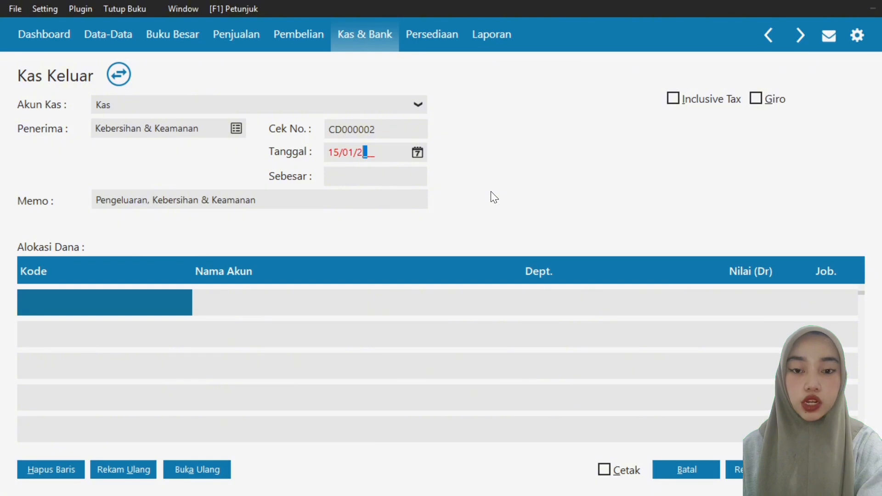
text(022)
key(Tab)
text(51000000)
key(Tab)
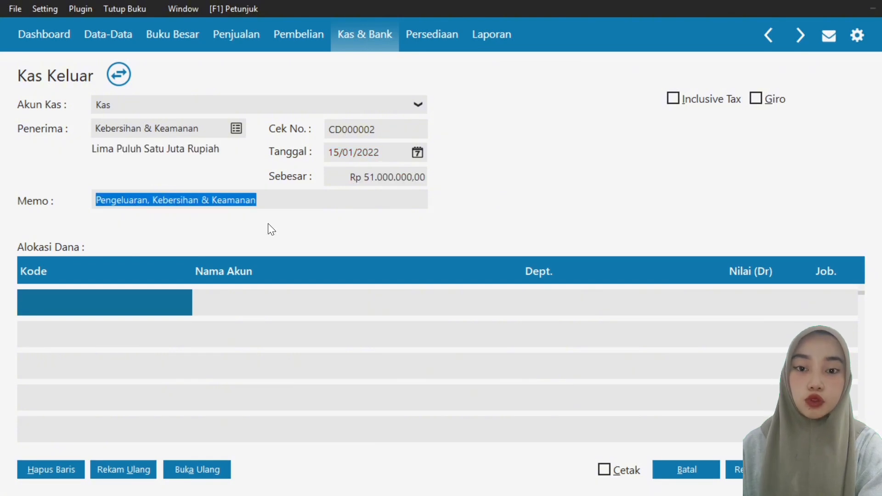
Create account 6100-00-060 Kebersihan dan Keamanan with classification Beban Non Operasional Lain from the allocation line's account list.
click(168, 299)
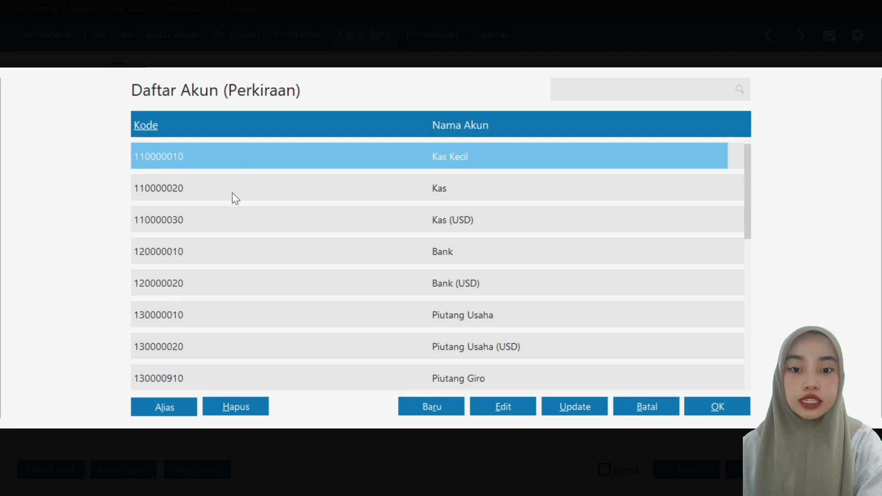
key(End)
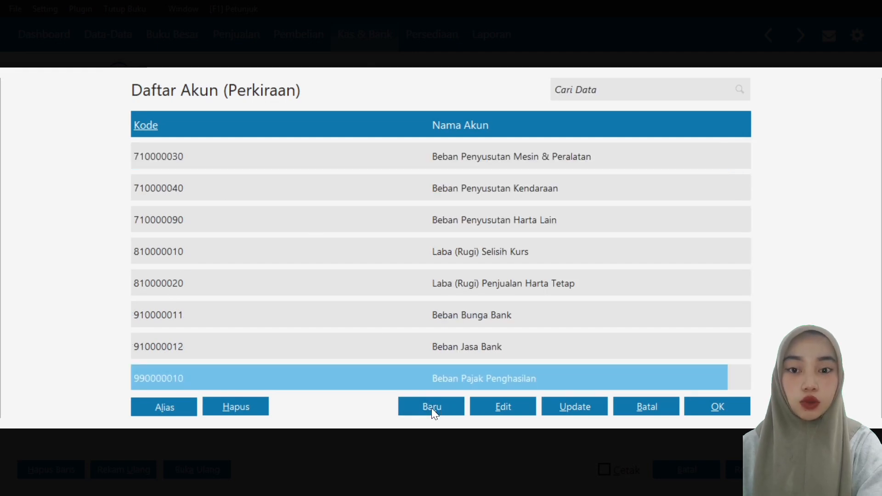
click(431, 407)
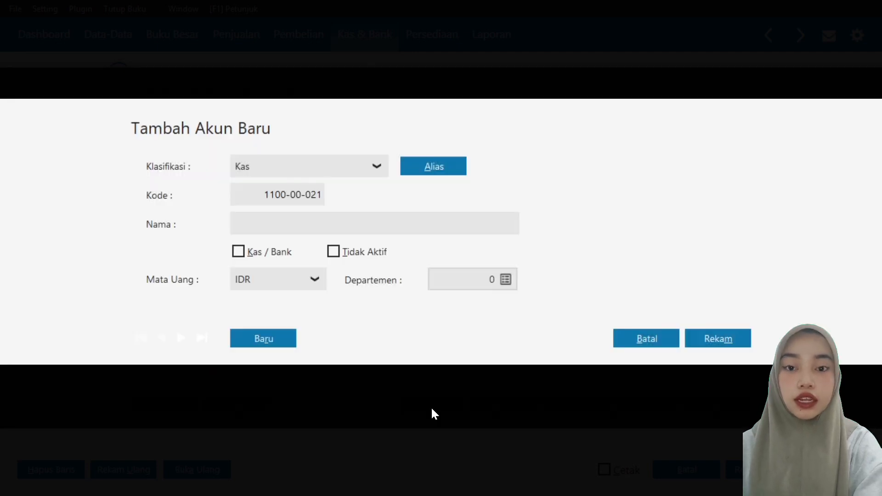
click(366, 171)
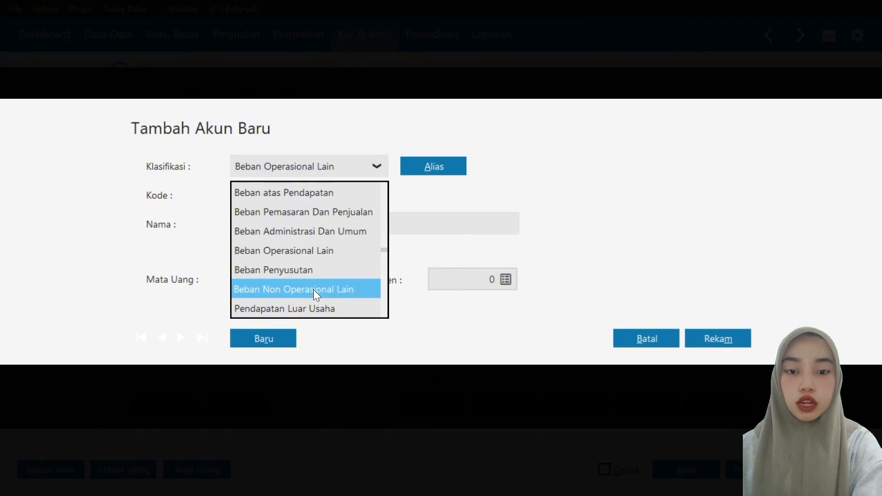
click(314, 289)
key(Tab)
text(610000060)
key(Tab)
text(K)
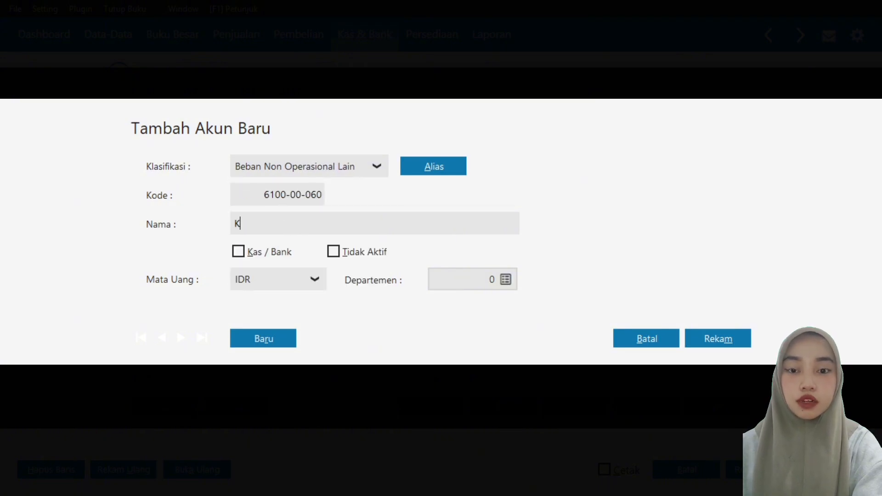
text(ebersihan dan K)
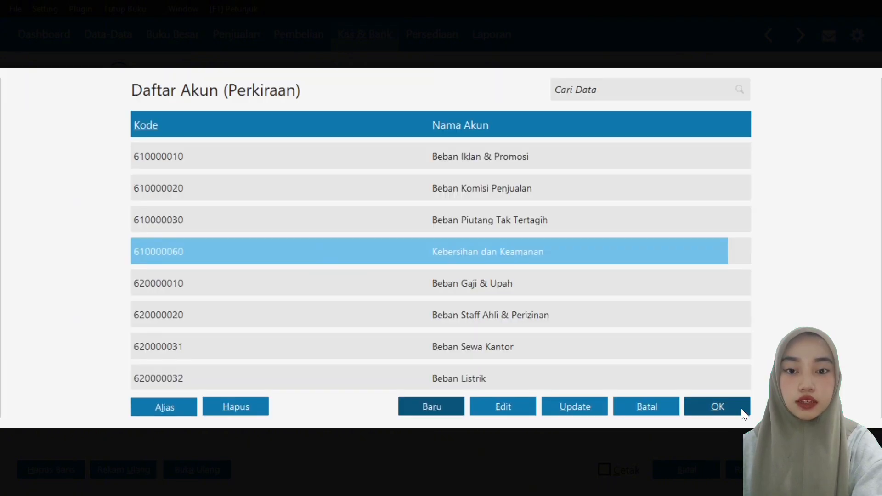
Use account Kebersihan dan Keamanan for the disbursement's first allocation line and enter its debit amount.
click(740, 409)
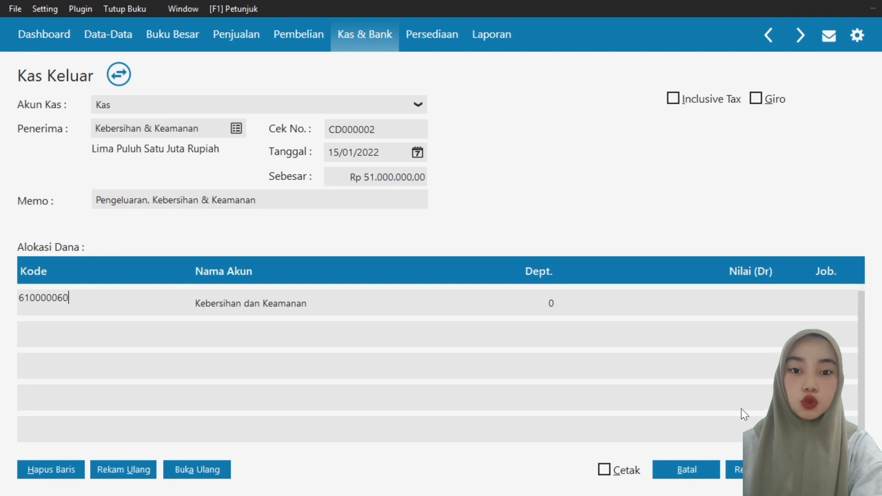
click(742, 303)
text(51000)
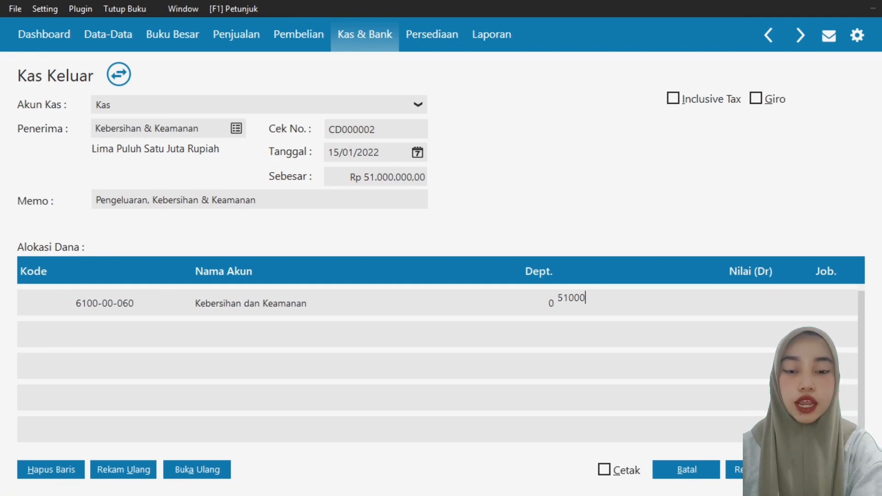
key(Return)
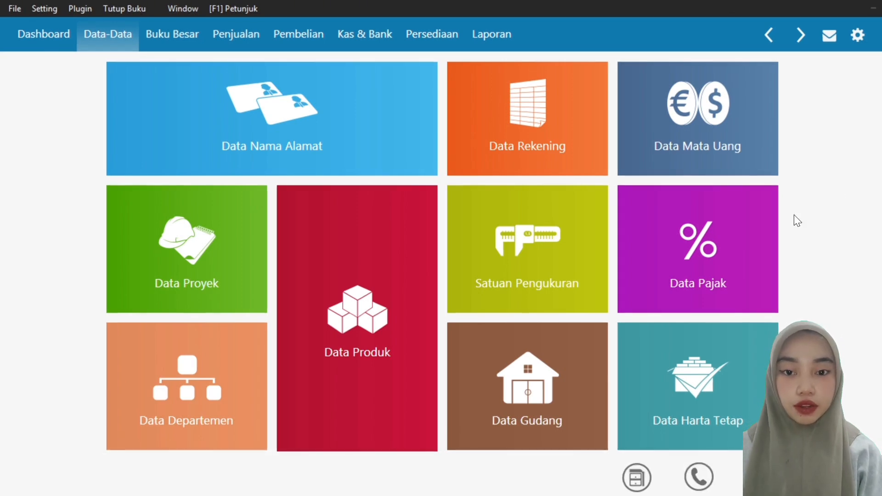
Start a new accounts payable payment with vendor CV. Jaya Sarung as the recipient.
click(300, 39)
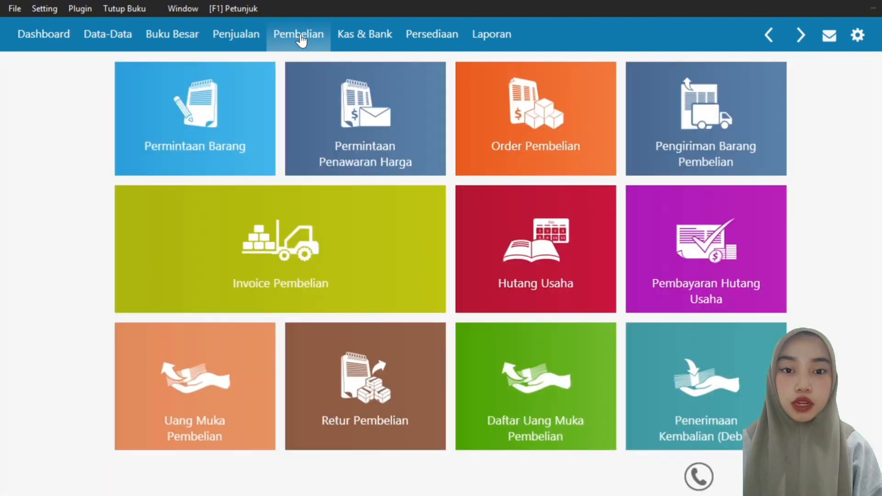
click(641, 237)
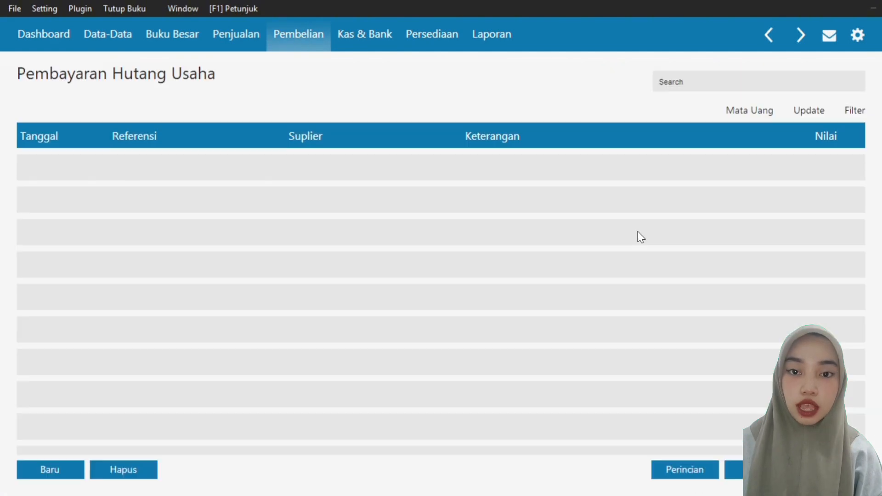
click(30, 468)
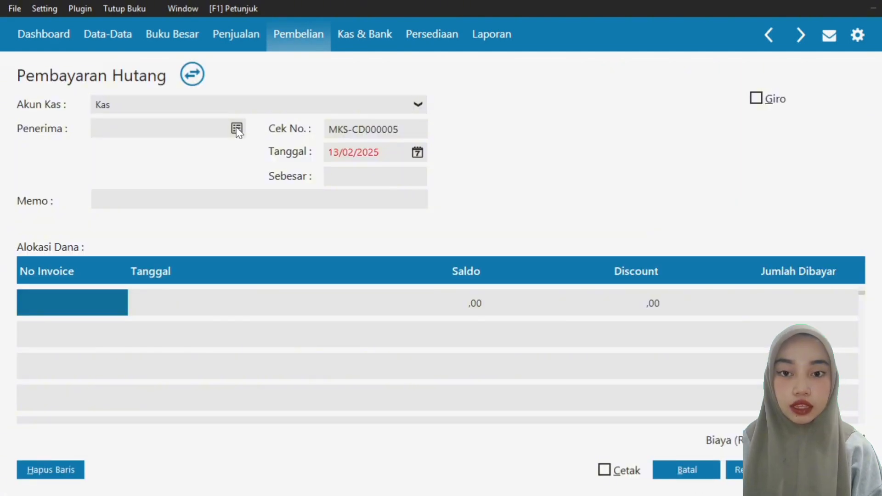
click(236, 129)
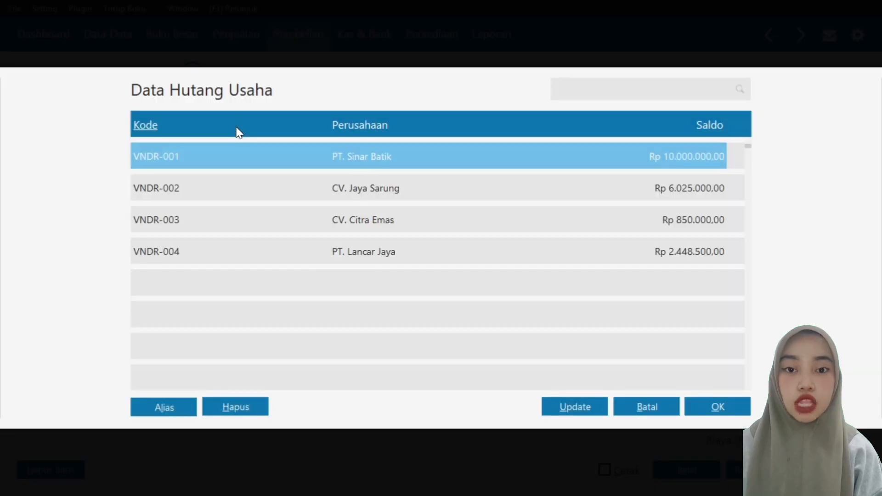
click(348, 189)
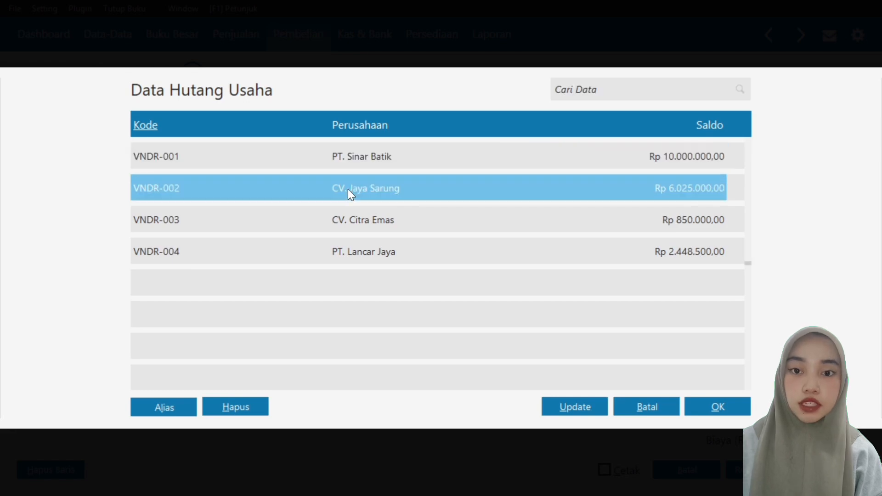
click(715, 406)
Date the accounts payable payment to CV. Jaya Sarung 14/01/2024 and set its amount to 1250000.
click(357, 153)
text(14/01/)
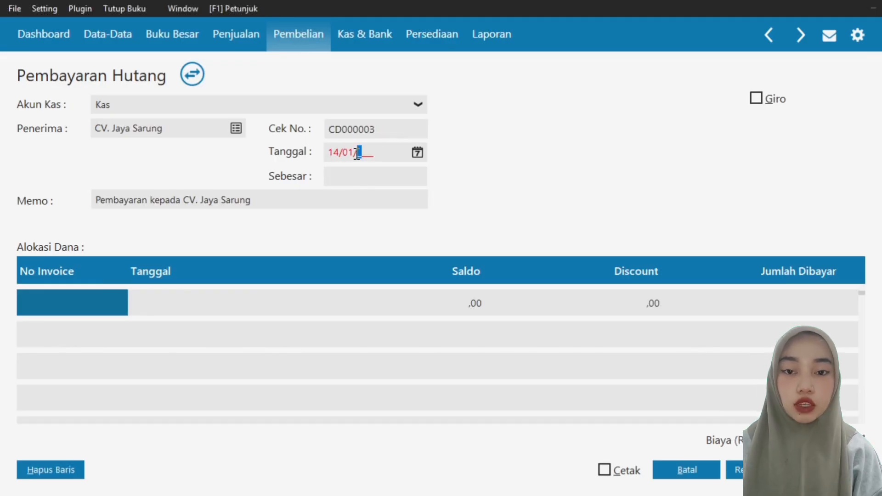
text(2024)
key(Tab)
text(1250000)
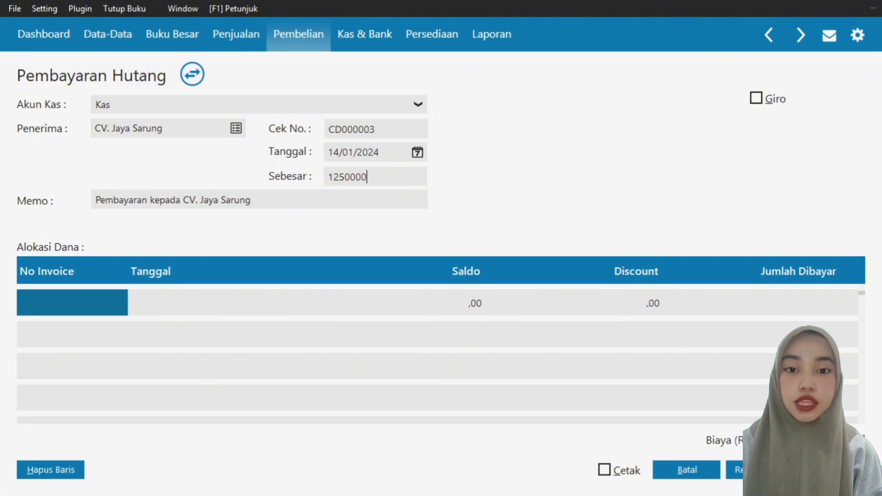
Allocate the payment to invoice INFRJ-002 with a discount of 275000 and a paid amount of 1250000.
double_click(71, 302)
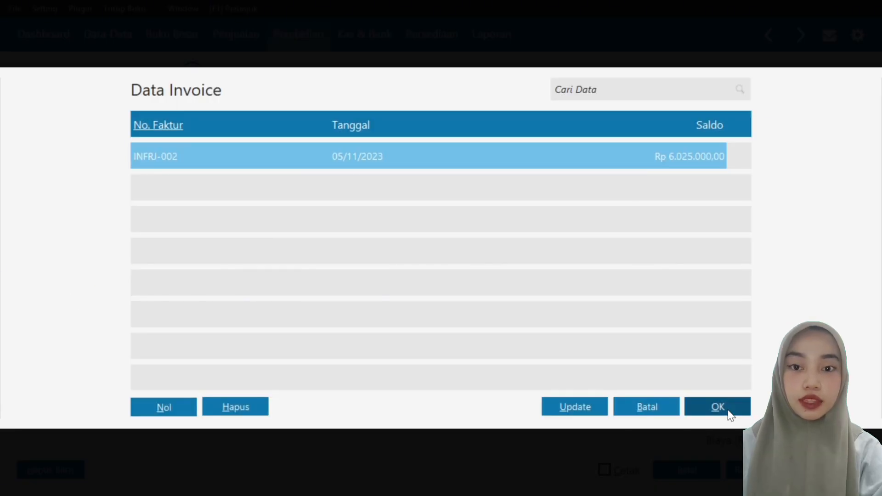
click(717, 407)
double_click(651, 307)
text(27)
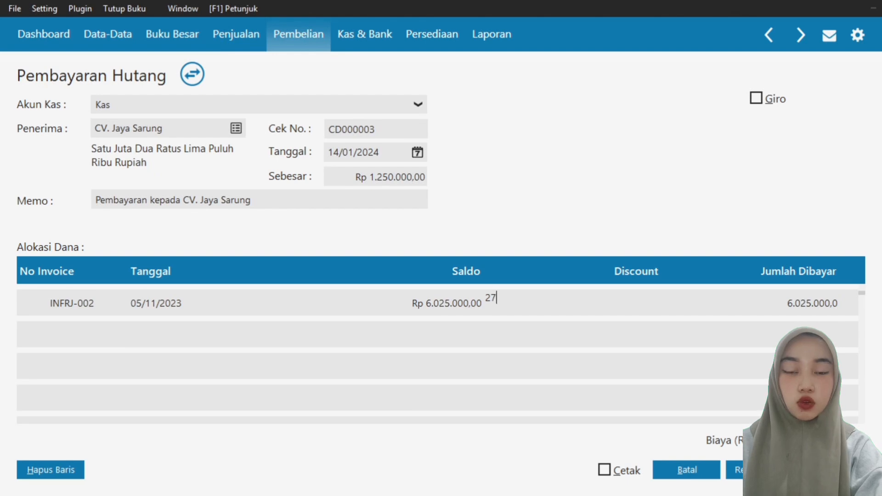
text(5000)
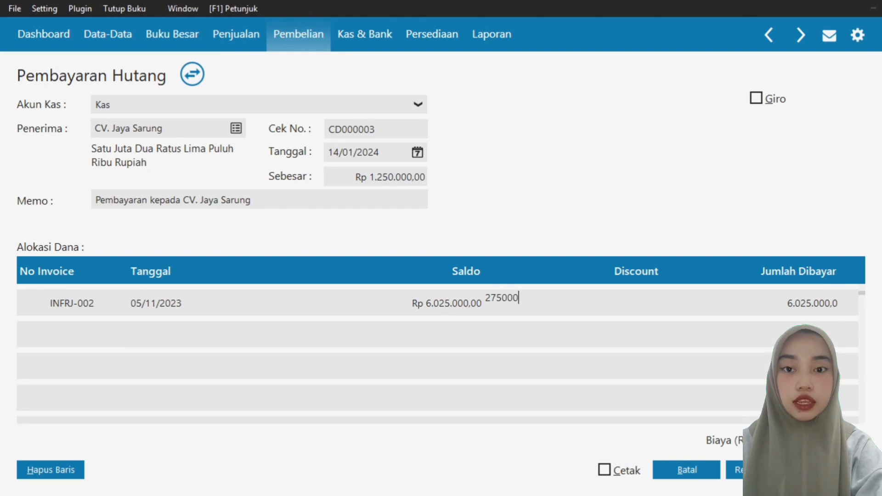
click(785, 294)
text(1.2)
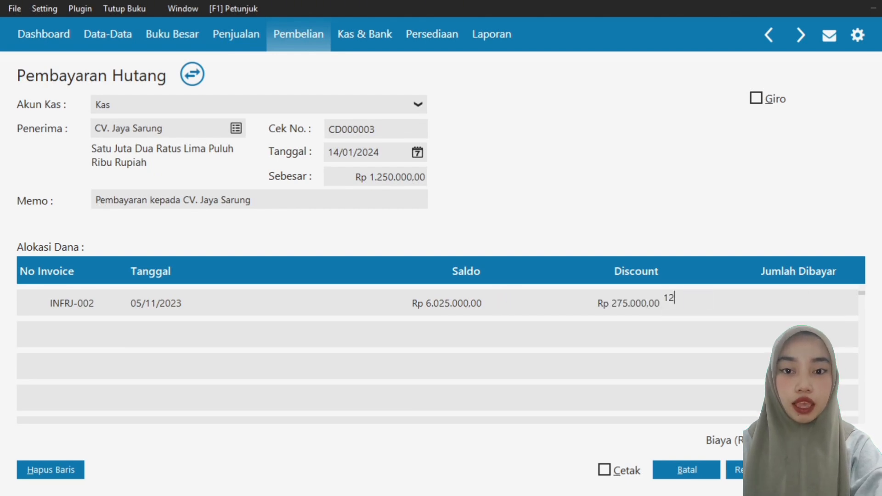
text(50)
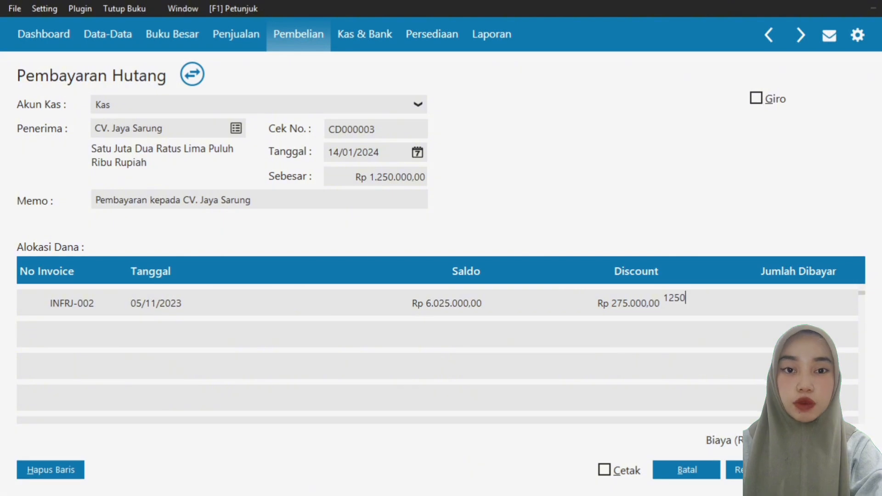
text(.00)
key(Return)
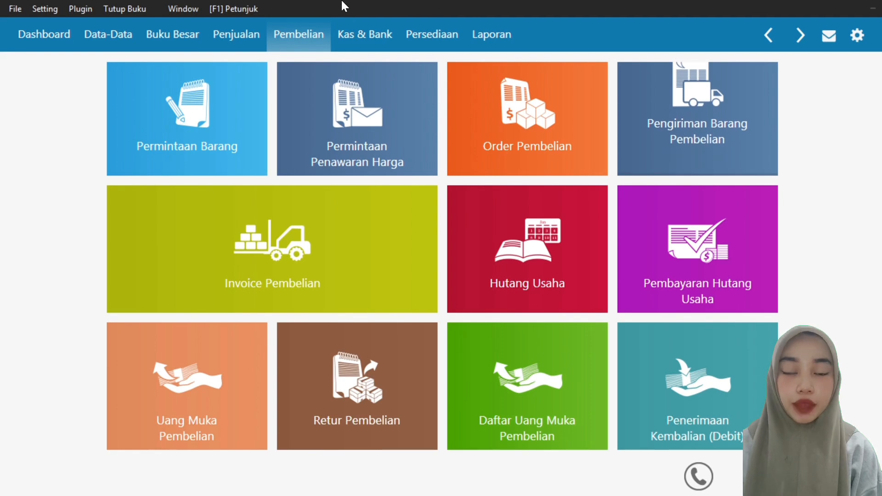
Start a new sales invoice from the sales module.
click(242, 43)
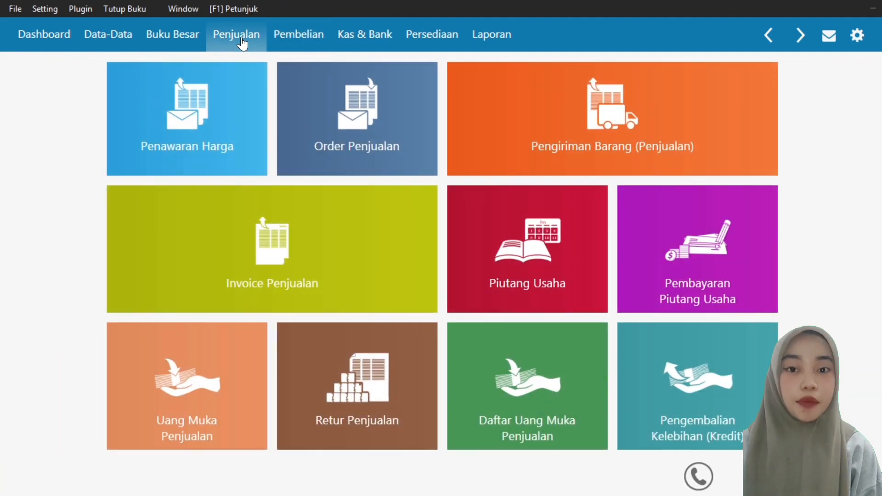
mouse_move(292, 237)
click(67, 468)
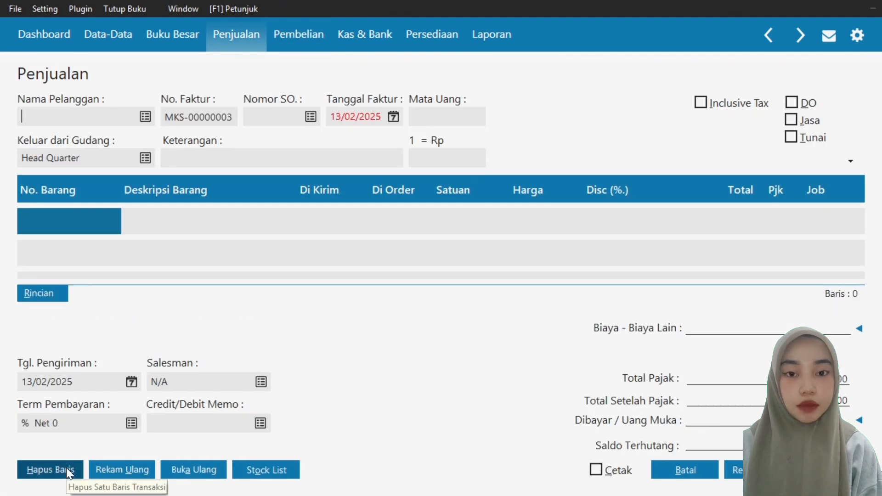
Create the customer company UD. Rahayu from the customer list and select it as the sales invoice's customer.
click(145, 117)
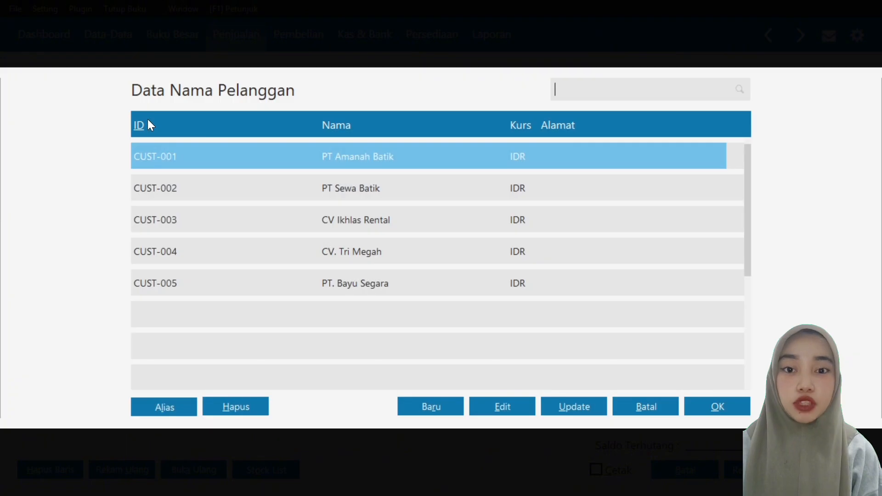
click(419, 406)
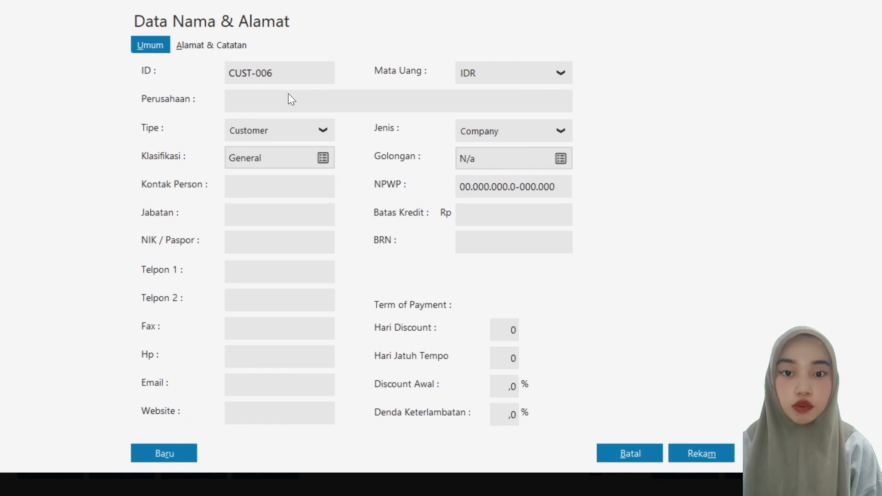
click(289, 101)
text(UD. Rahayu)
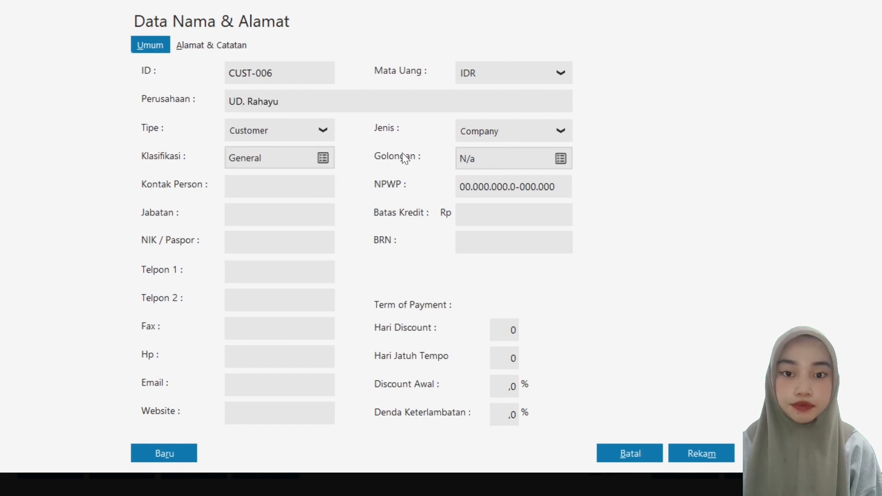
click(699, 456)
click(654, 326)
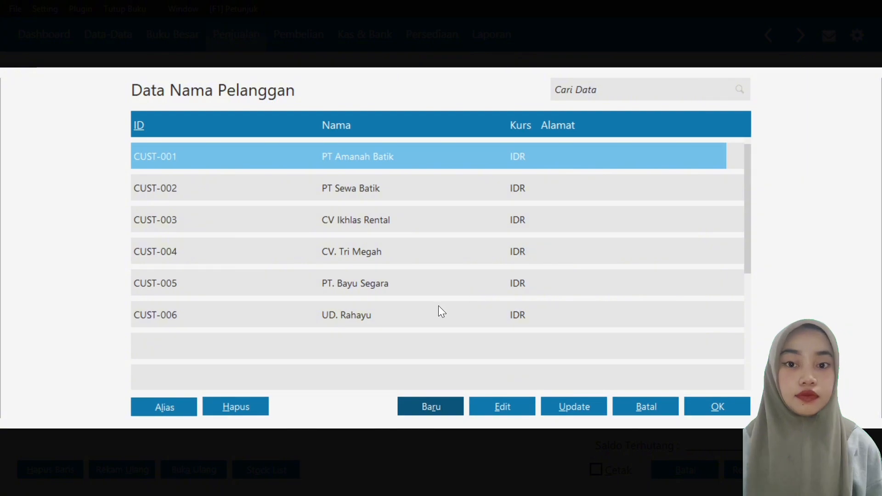
click(494, 317)
click(713, 407)
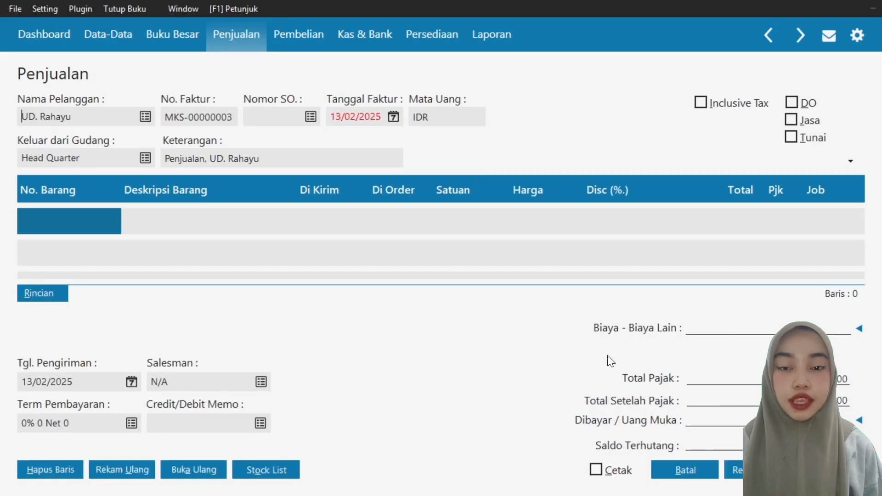
Shorten the sales invoice number to 00000004 without its prefix and date the invoice 20/01/2024.
key(BackSpace)
key(BackSpace)
key(BackSpace)
key(Tab)
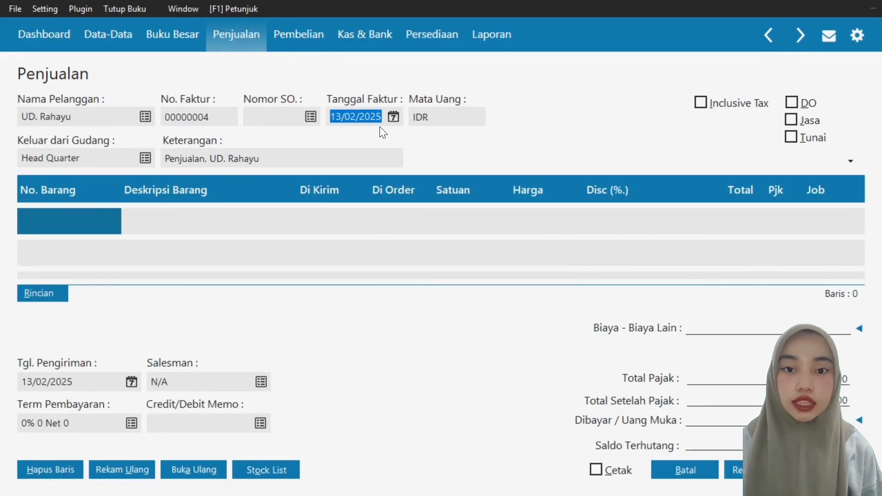
text(20/01/2)
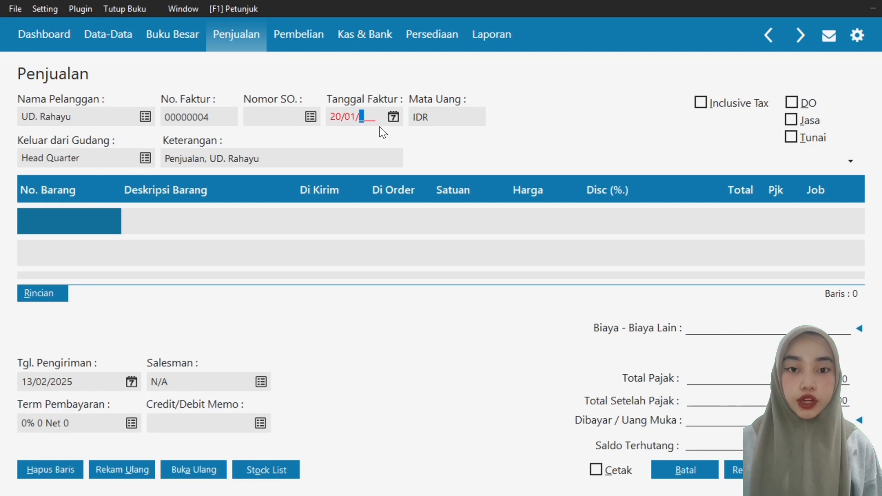
text(024)
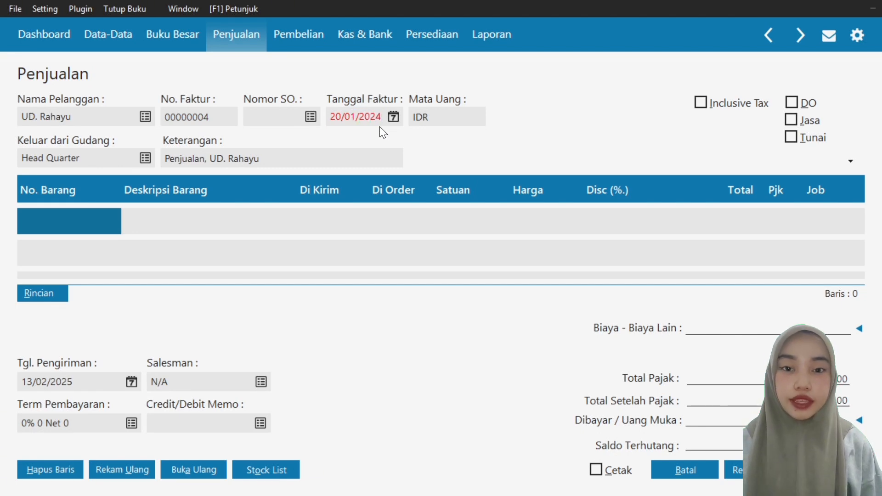
Add item B01 Sarung Tenun Bugis to the sales invoice with delivered quantity 2, price 135000 and tax VAT(MKS).
double_click(76, 225)
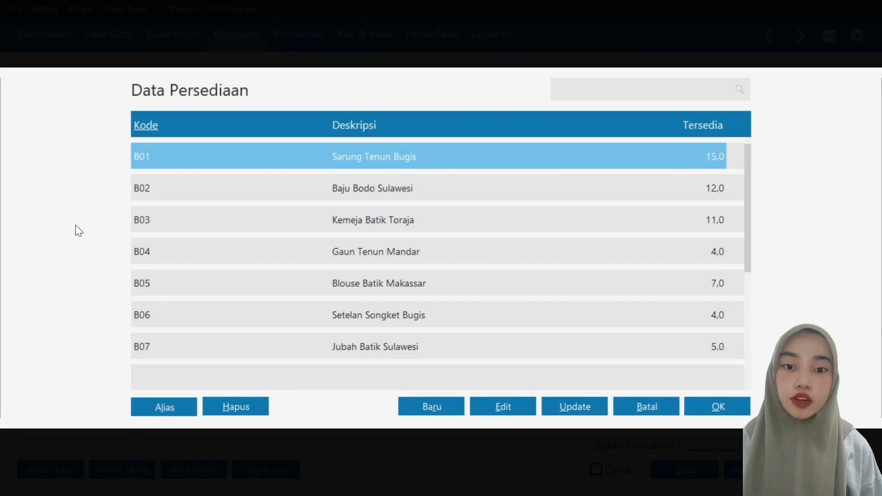
click(700, 410)
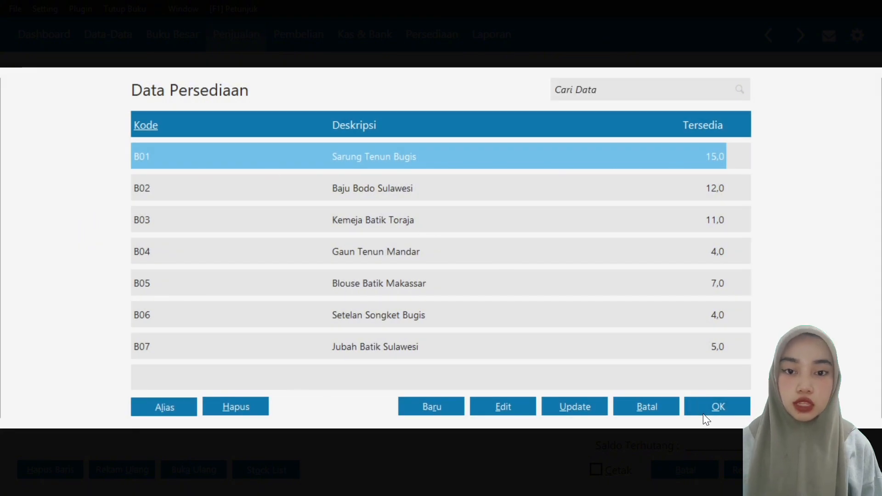
text(2)
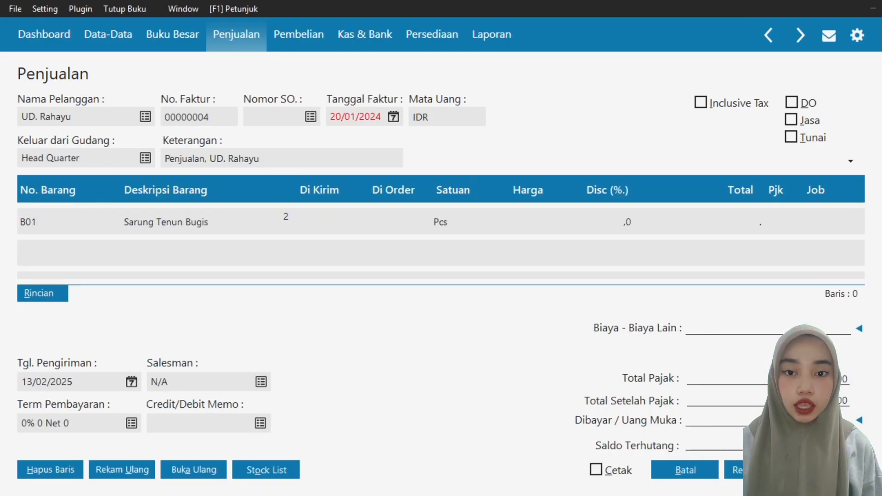
click(536, 221)
text(135000)
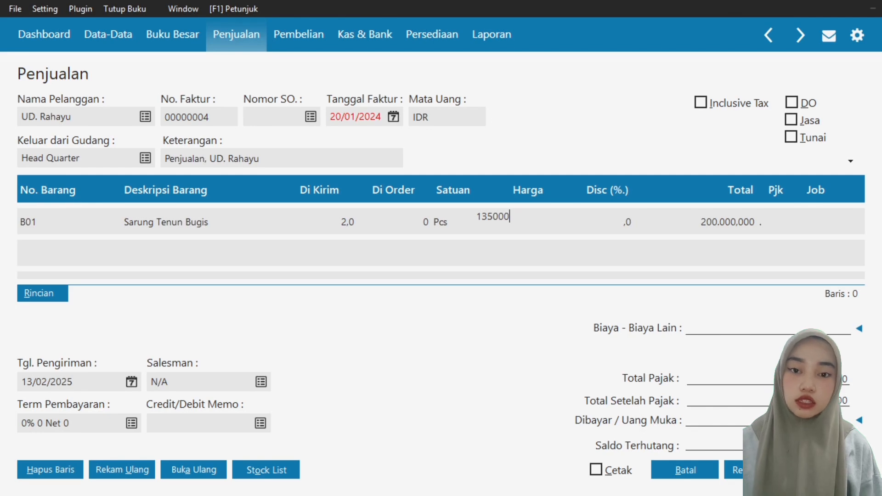
click(787, 225)
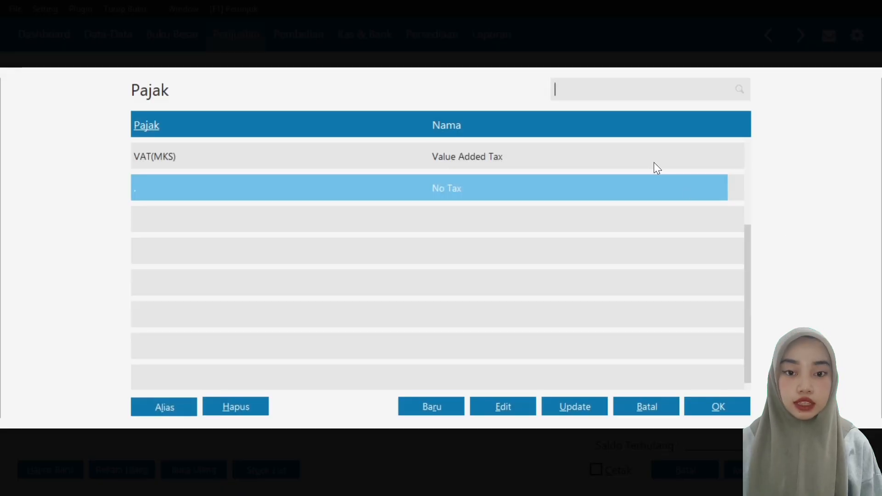
click(654, 162)
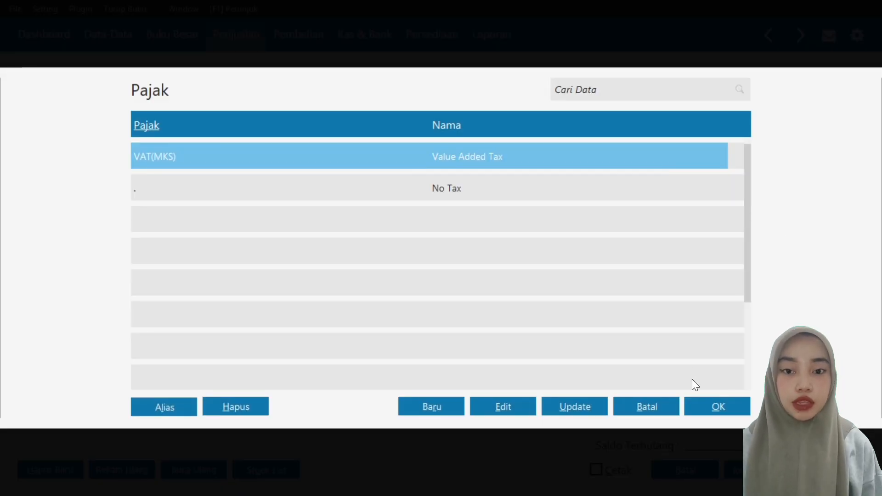
click(714, 406)
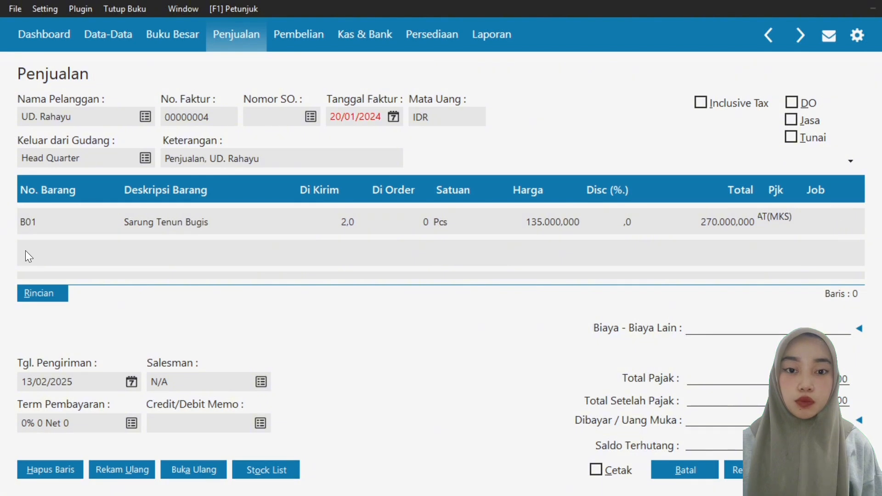
click(50, 212)
key(Down)
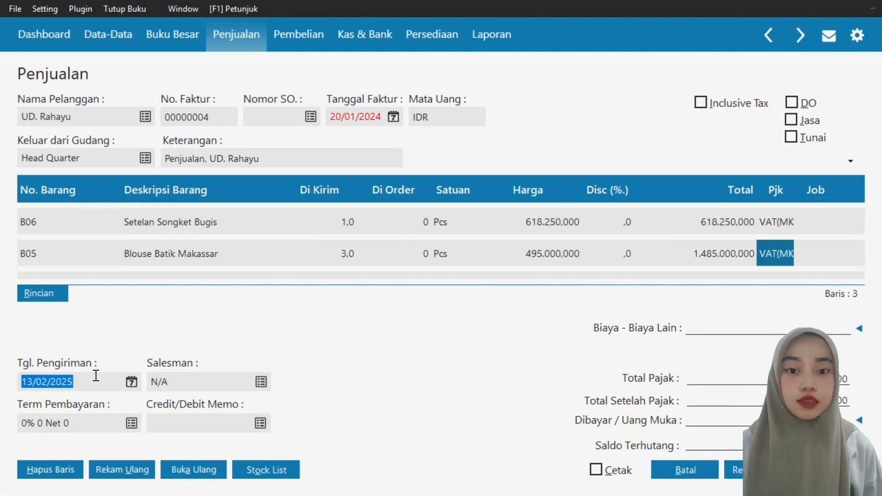
Set the sales invoice's delivery date to 20/01/2024 and create an employee, filling in the employee's name, as its salesman.
key(Delete)
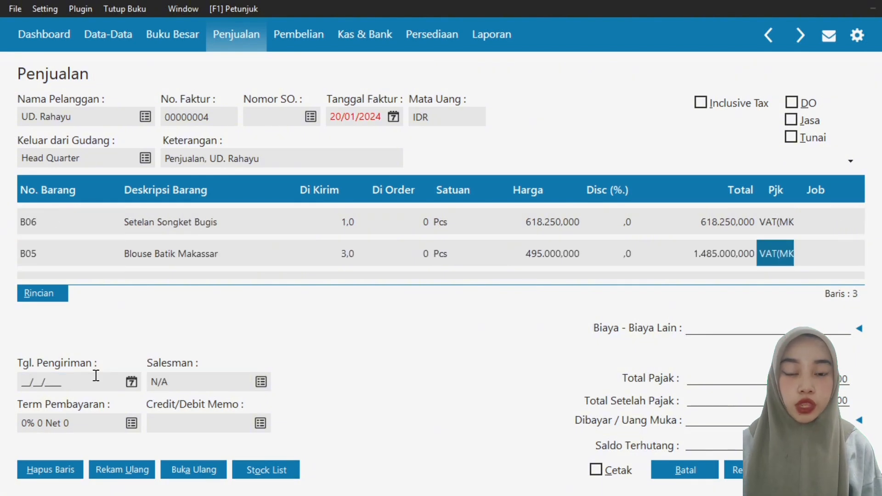
text(20/01/2024)
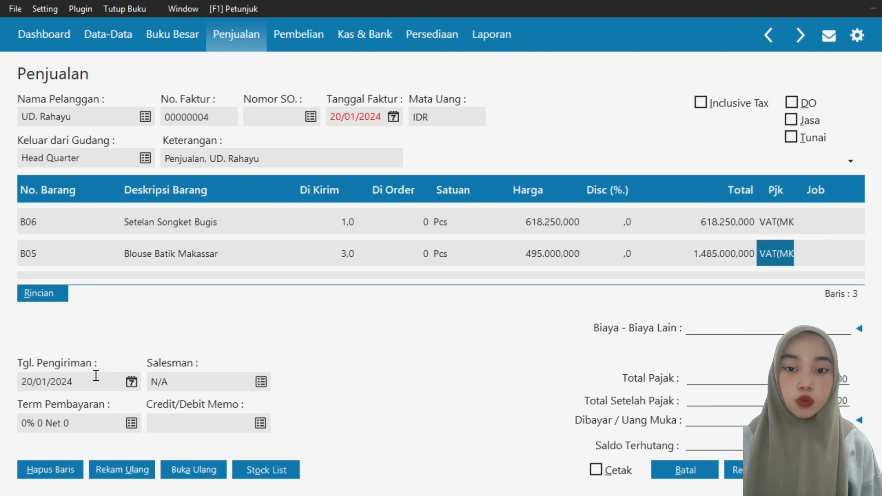
click(234, 382)
click(260, 383)
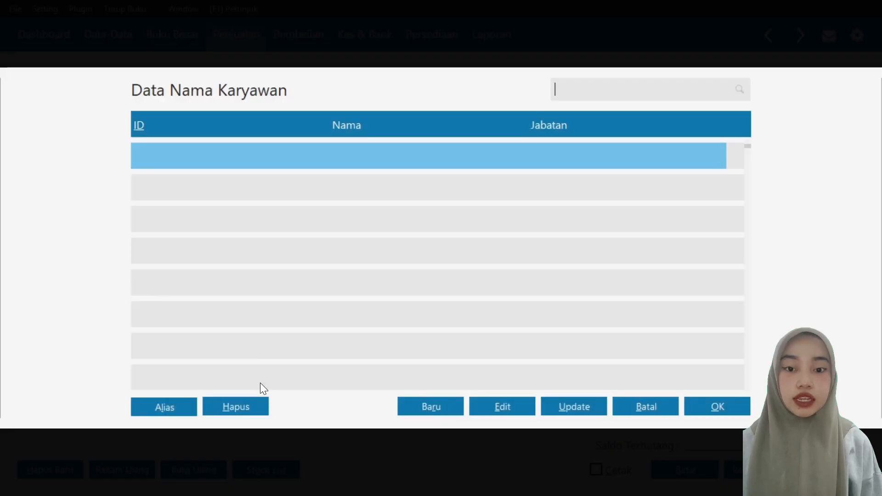
click(459, 408)
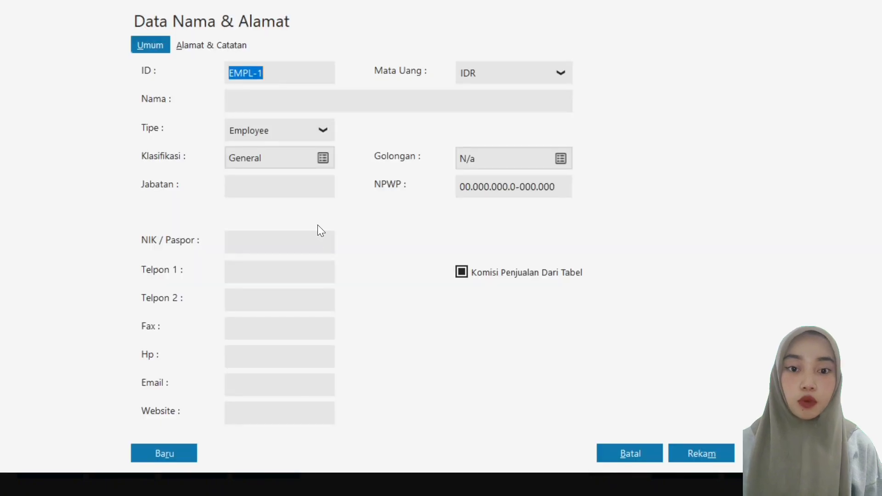
click(289, 105)
text(Budi)
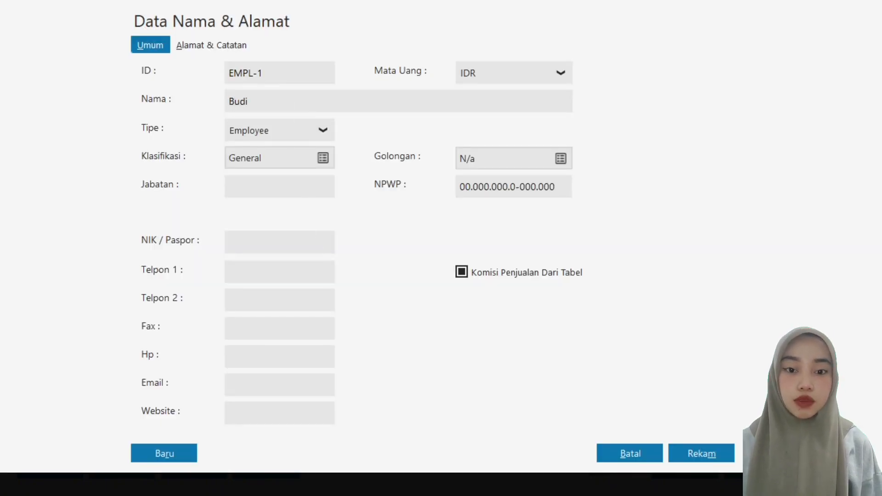
click(708, 454)
click(720, 406)
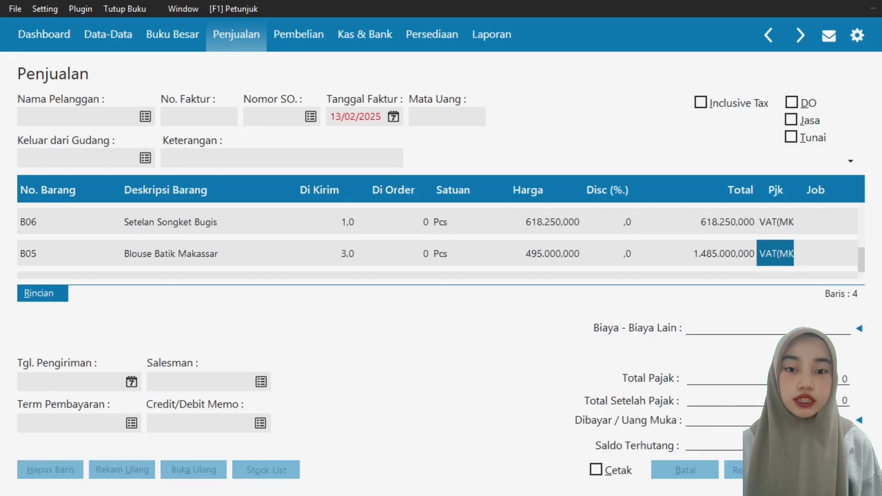
key(Escape)
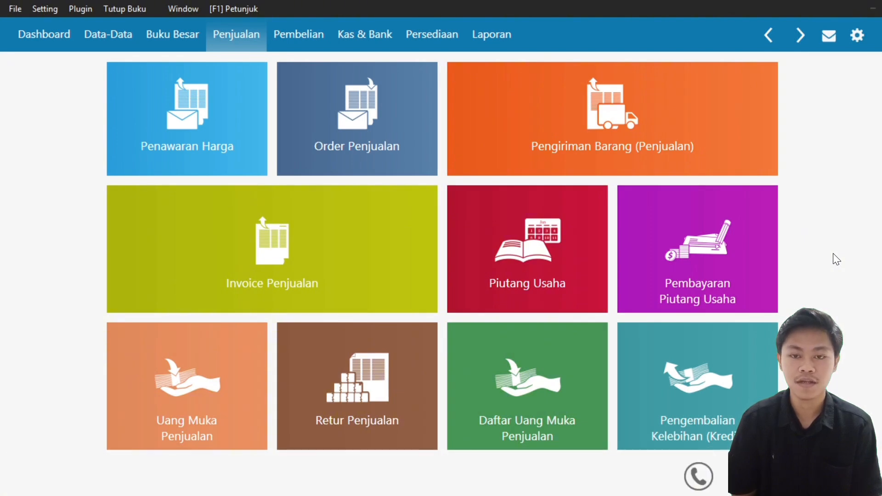
Start a new accounts payable payment from the purchasing module's list of payable payments.
click(313, 47)
mouse_move(697, 240)
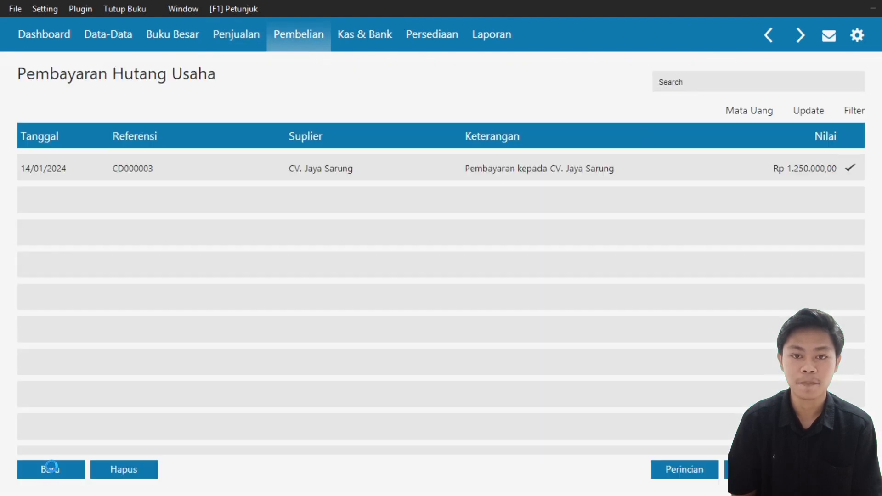
click(49, 469)
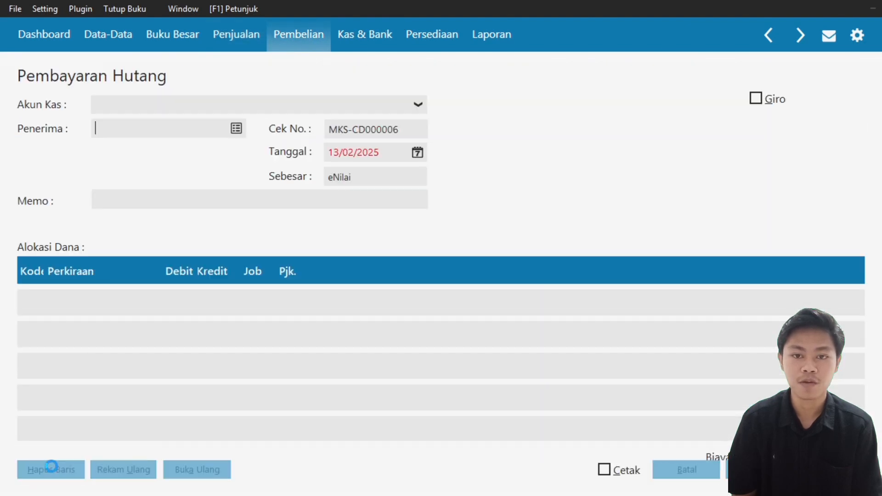
Set the payable payment's recipient to PT. Sinar Batik, its check number to CD000004 and its date to 21/01/2024.
click(236, 129)
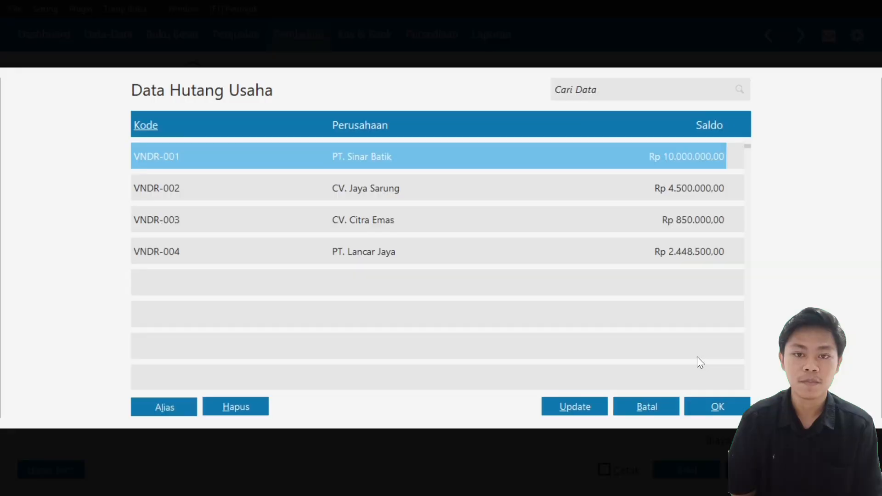
click(704, 406)
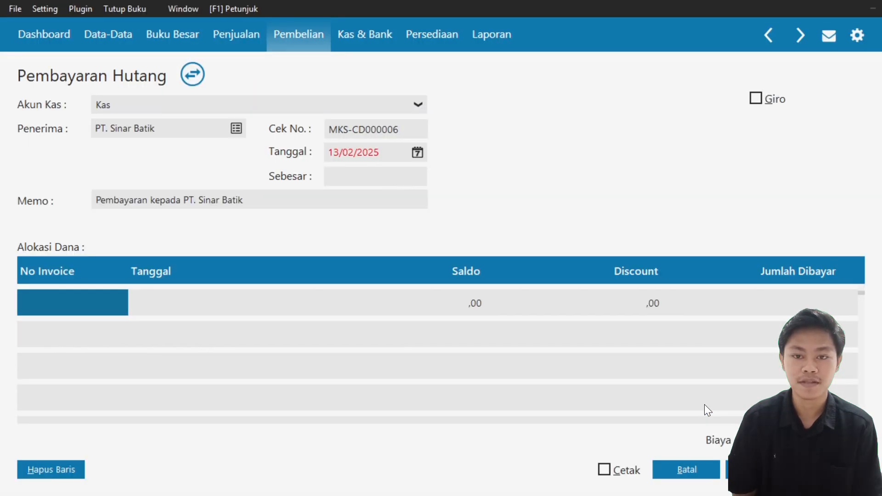
click(355, 155)
text(21/01/2)
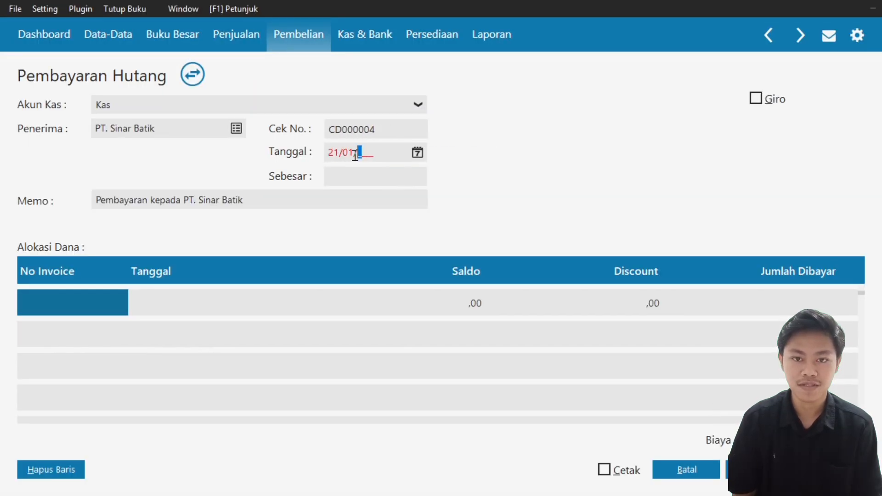
text(02)
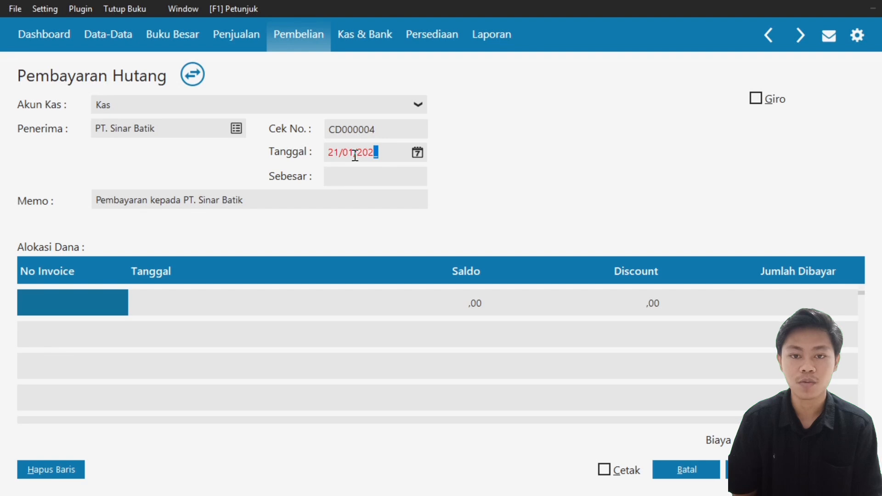
text(4)
Set the payment amount to 4725000 and allocate it in full to invoice INVSE-001.
click(98, 297)
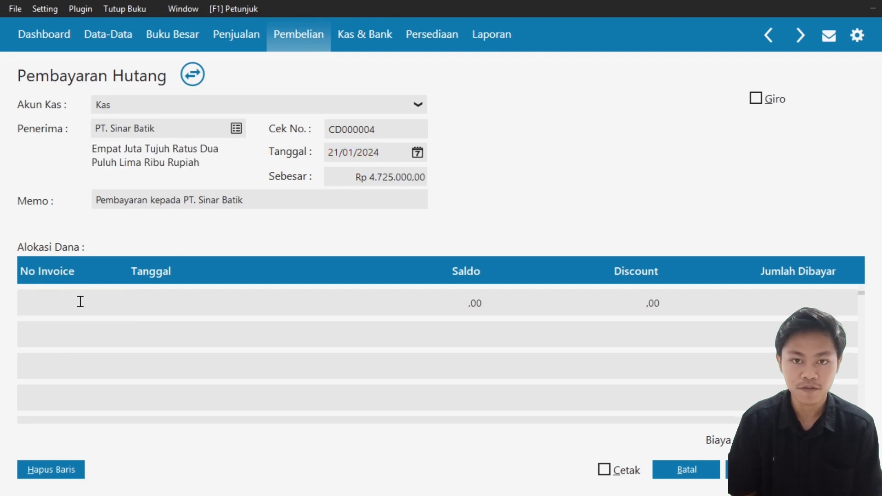
key(Return)
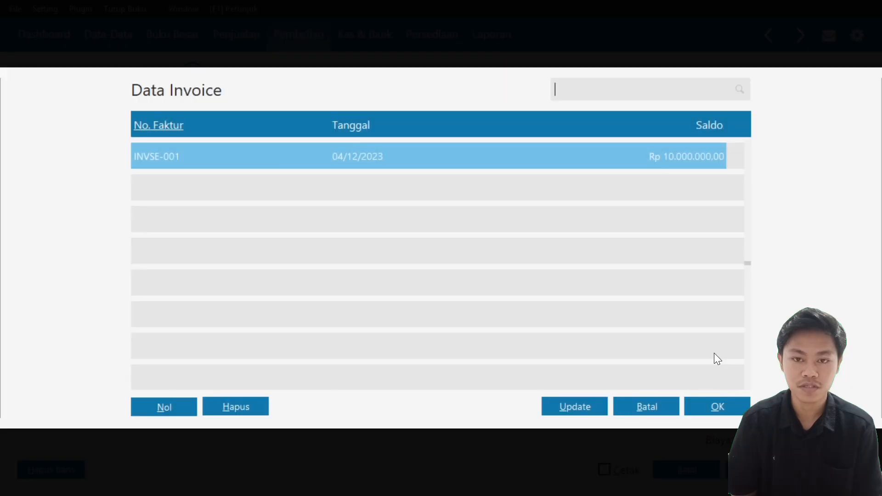
click(720, 405)
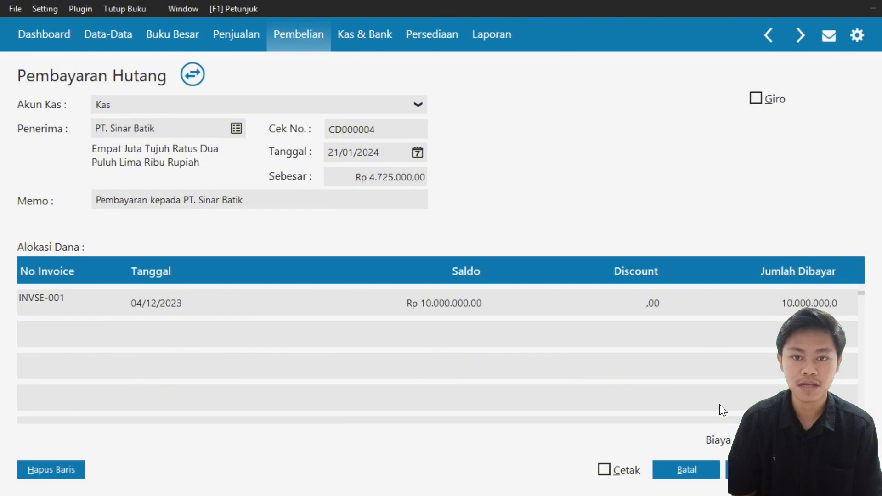
click(797, 302)
text(4.725.)
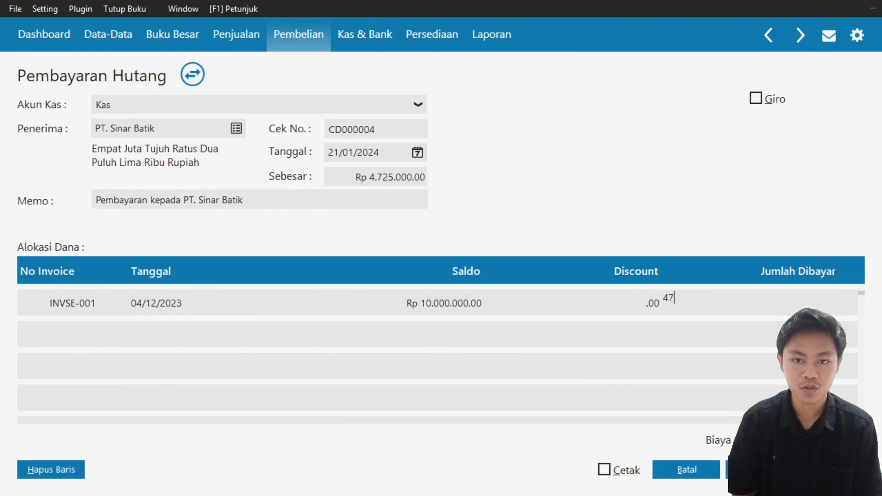
text(000)
click(535, 297)
Mark the payment as a giro with number BG000011 and due date 28/01/2024.
click(753, 98)
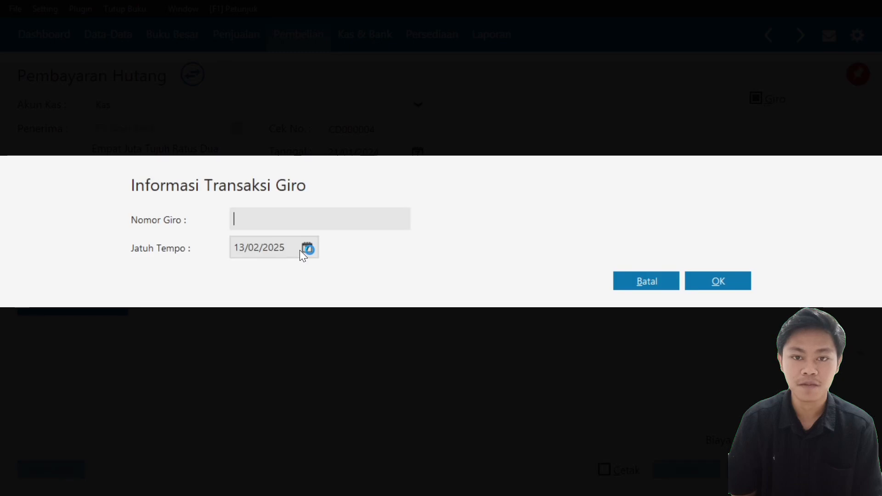
text(BG0000)
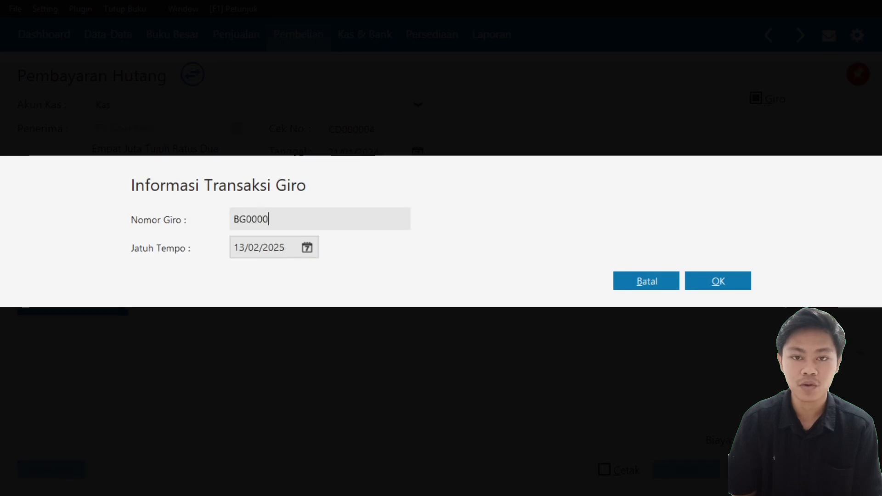
text(11)
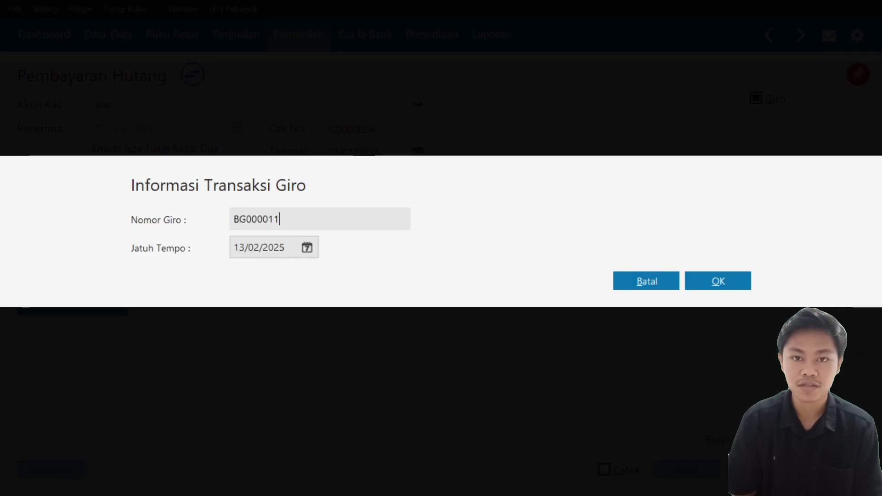
click(307, 247)
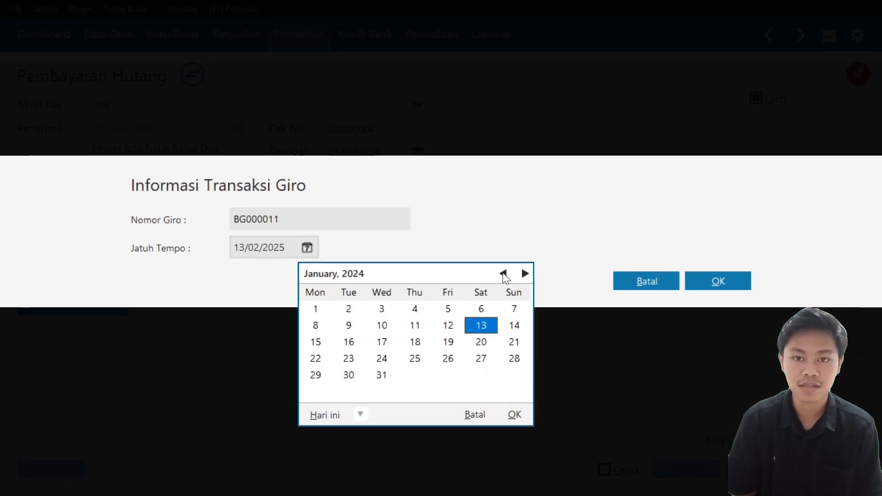
click(517, 360)
click(515, 415)
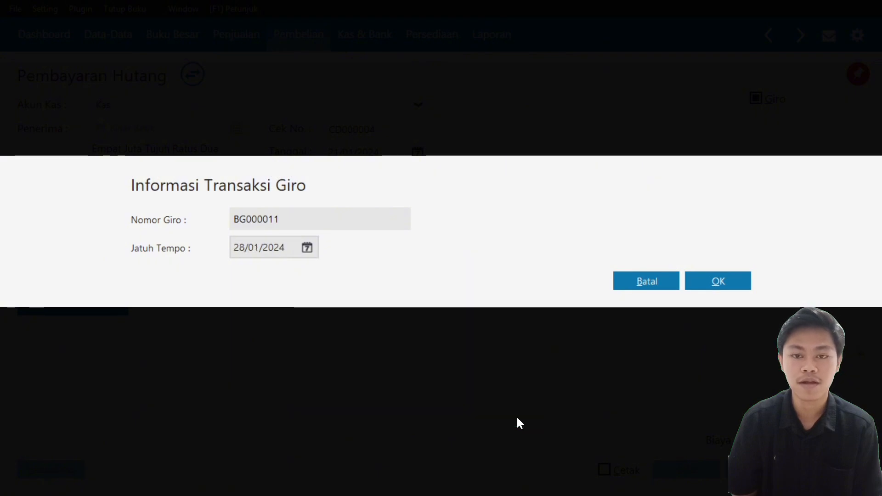
click(699, 282)
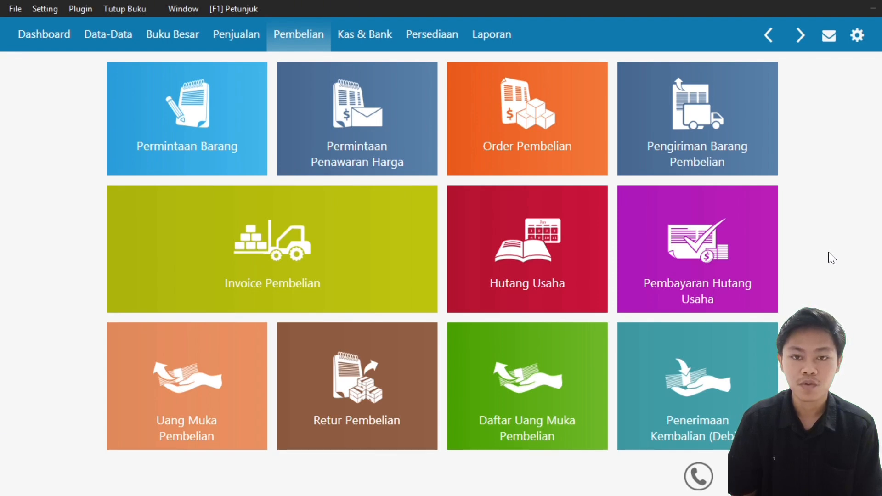
Start a cash transfer from Kas to account 1200-00-010 Bank and date it 25/01/2024.
click(344, 43)
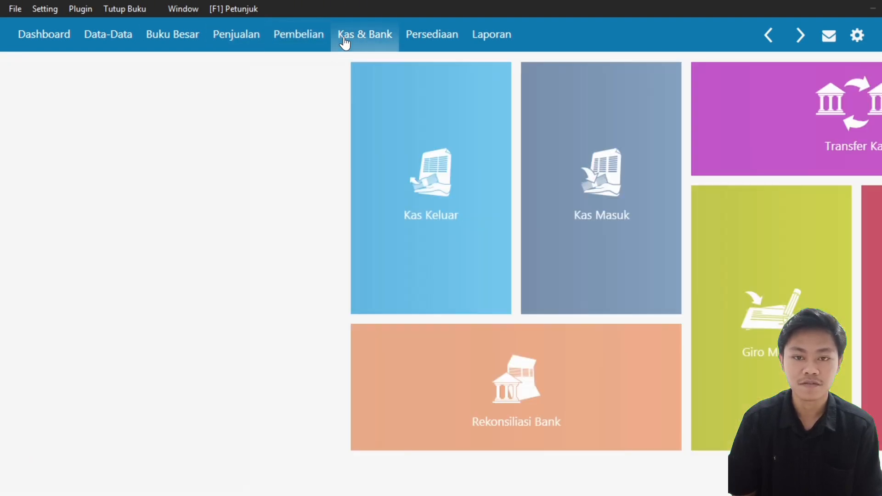
mouse_move(532, 136)
click(467, 157)
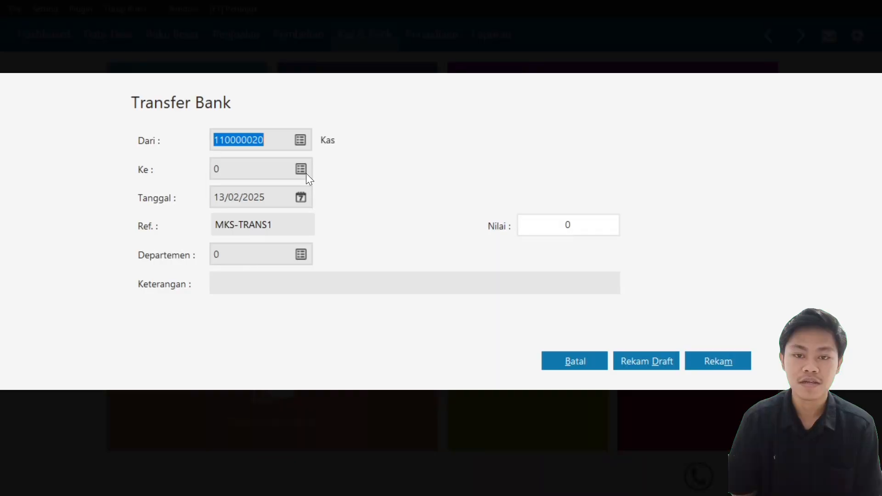
click(306, 173)
click(356, 258)
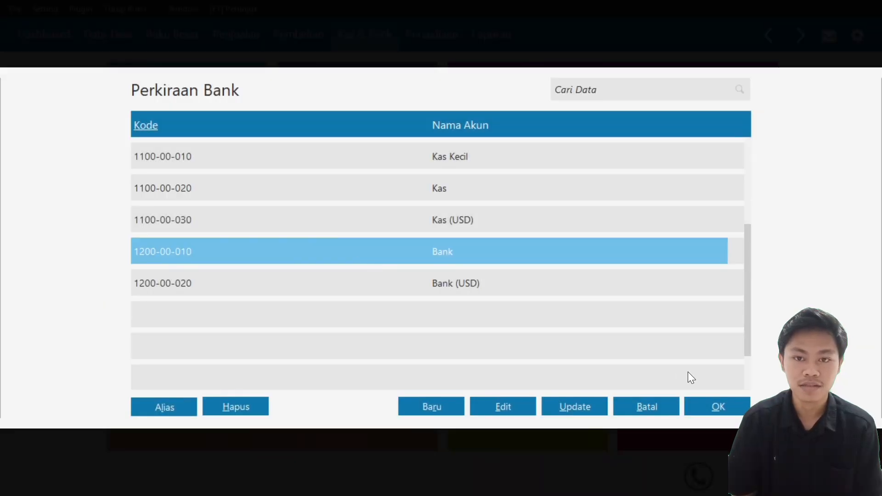
click(720, 405)
key(Tab)
text(25)
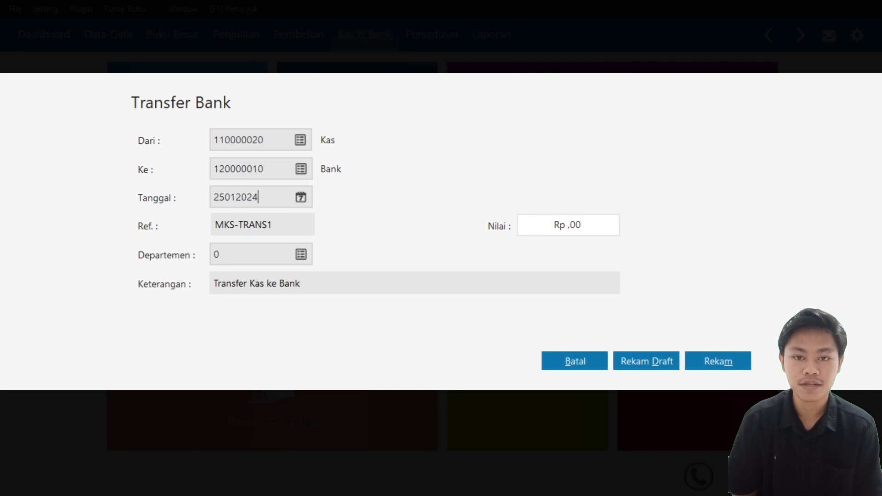
Set the bank transfer's reference to TRANS and its value to 1280000, and record the transfer.
click(584, 230)
text(1280)
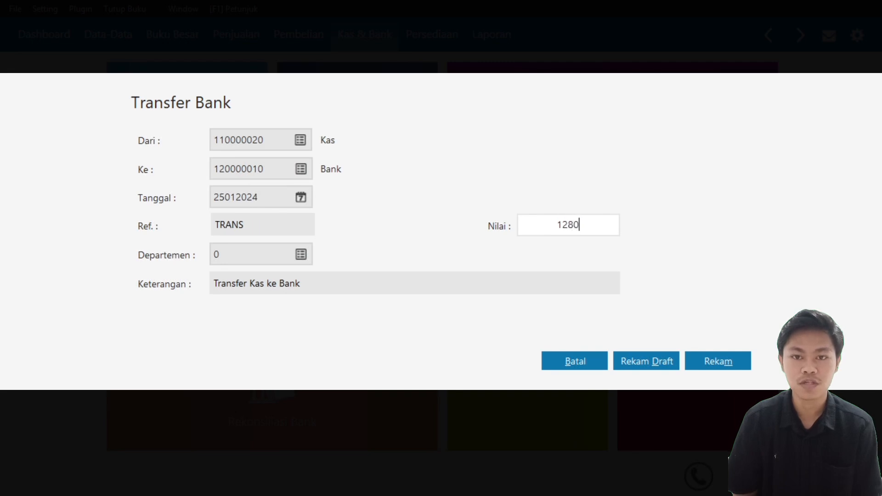
text(000)
key(Tab)
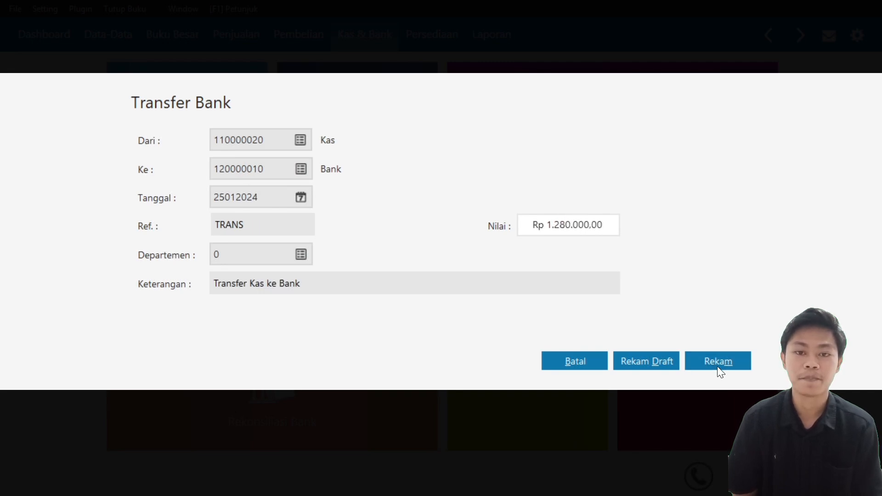
click(718, 363)
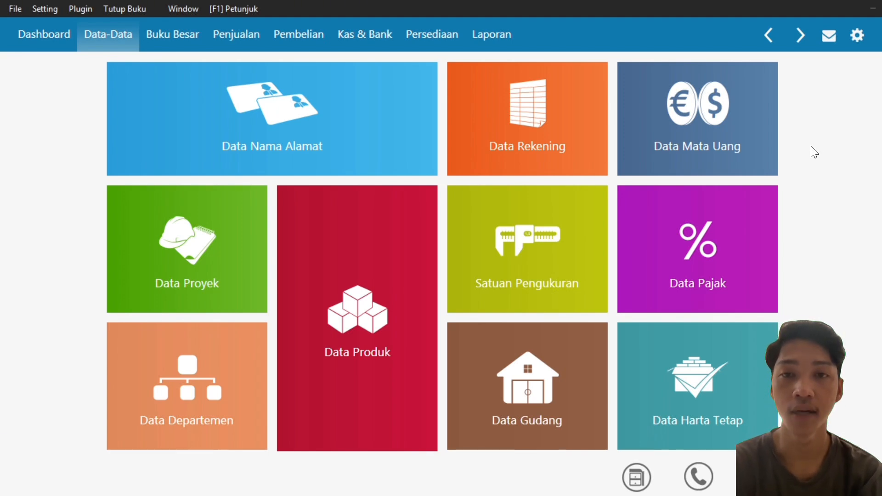
Clear the outgoing giro BG000011 issued to PT. Sinar Batik in the cash and bank module.
click(343, 45)
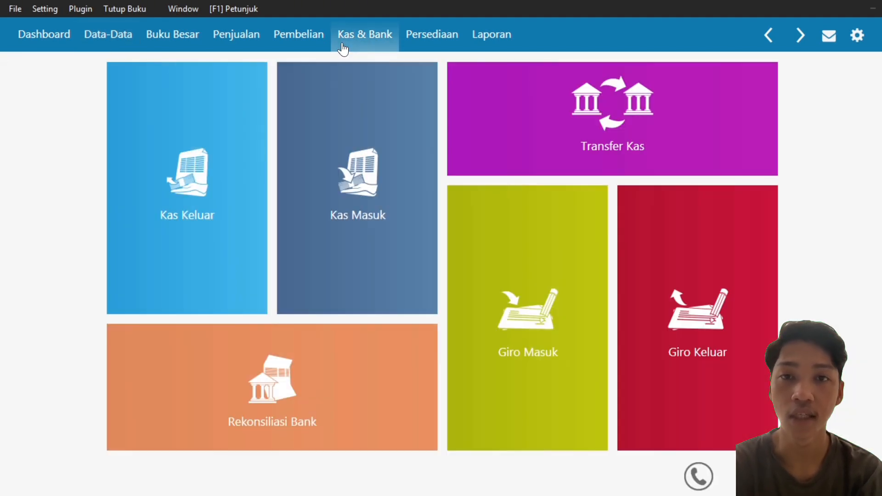
click(642, 274)
click(693, 168)
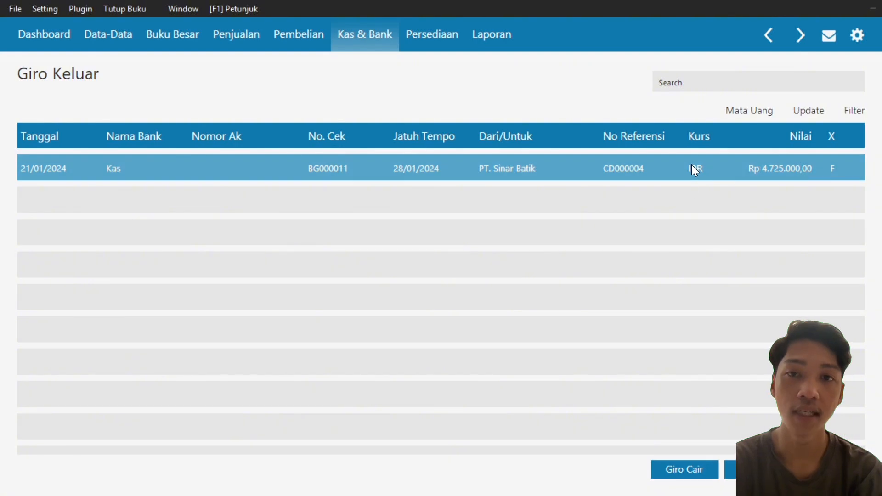
click(684, 470)
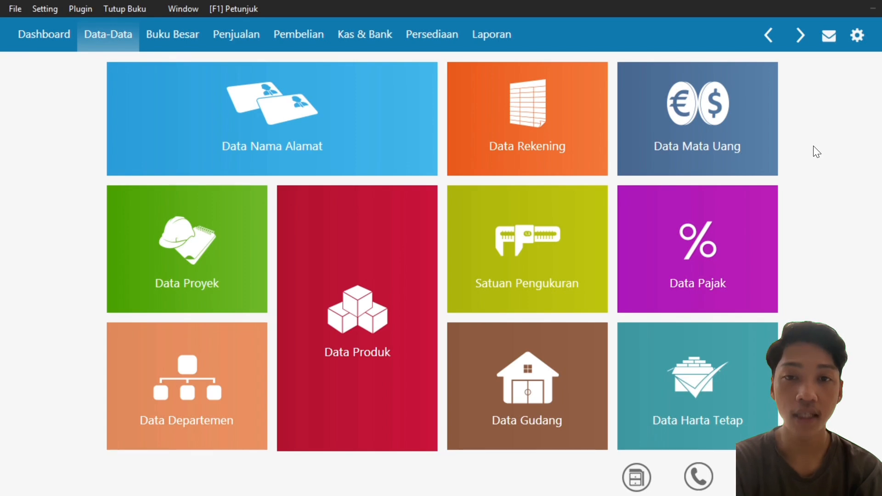
Create a new inventory usage adjustment, shorten its reference to IJ000001 without the prefix and date it 29/01/2024.
click(432, 34)
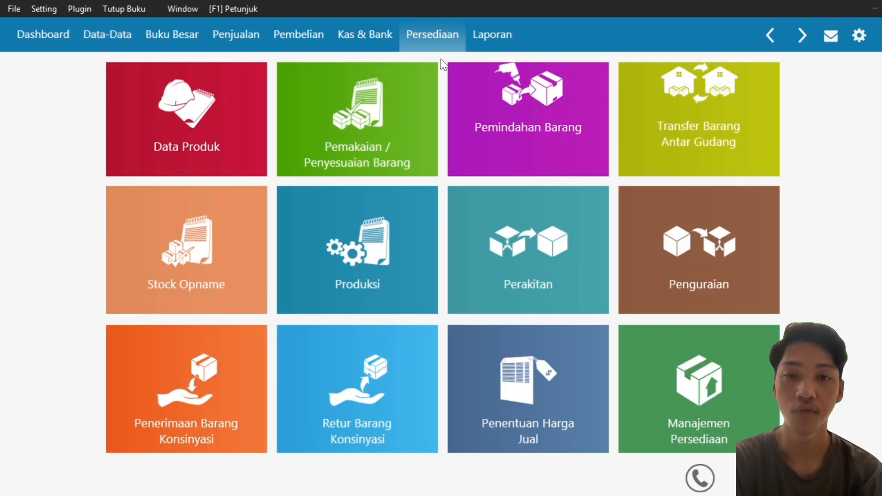
mouse_move(378, 142)
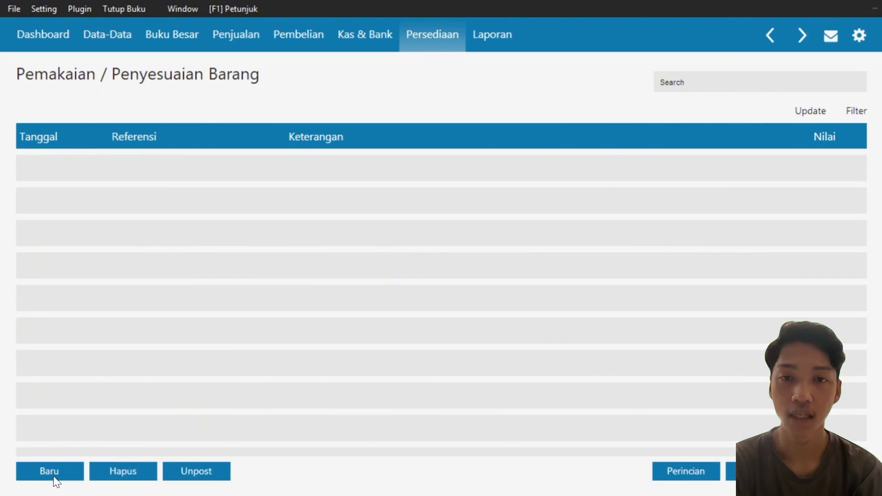
click(50, 471)
click(124, 107)
key(BackSpace)
key(BackSpace)
key(BackSpace)
key(BackSpace)
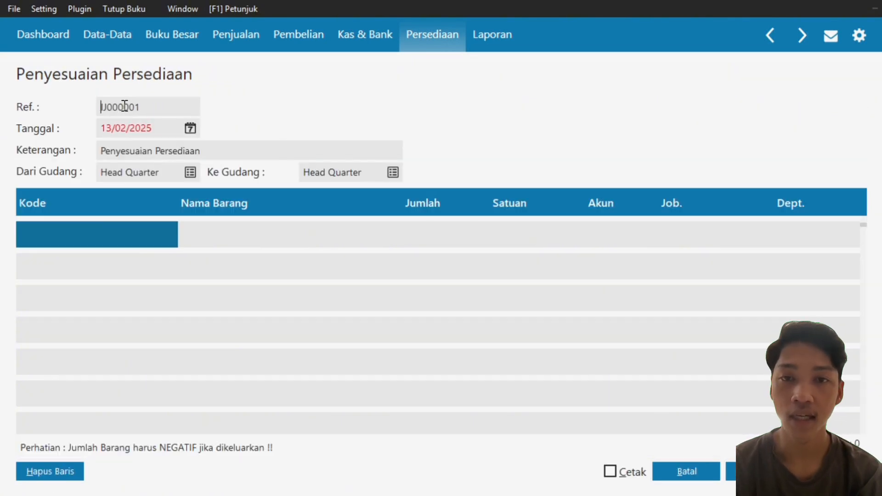
click(135, 128)
text(29/01/2)
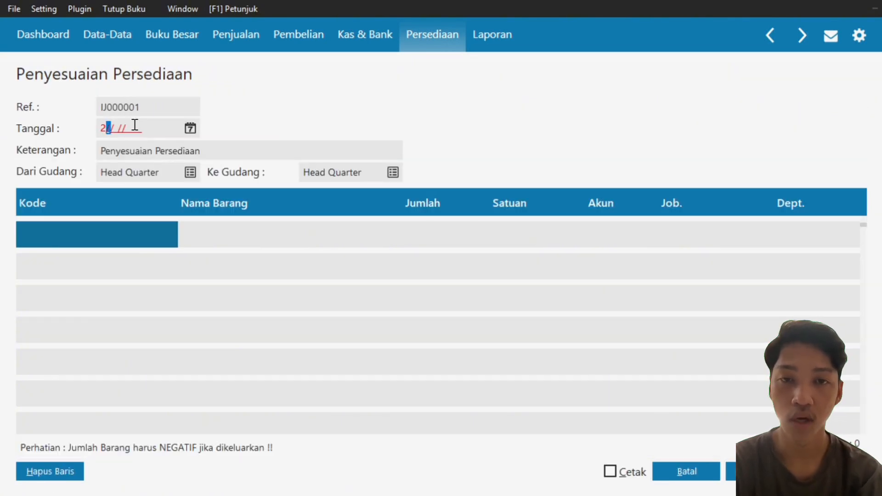
text(024)
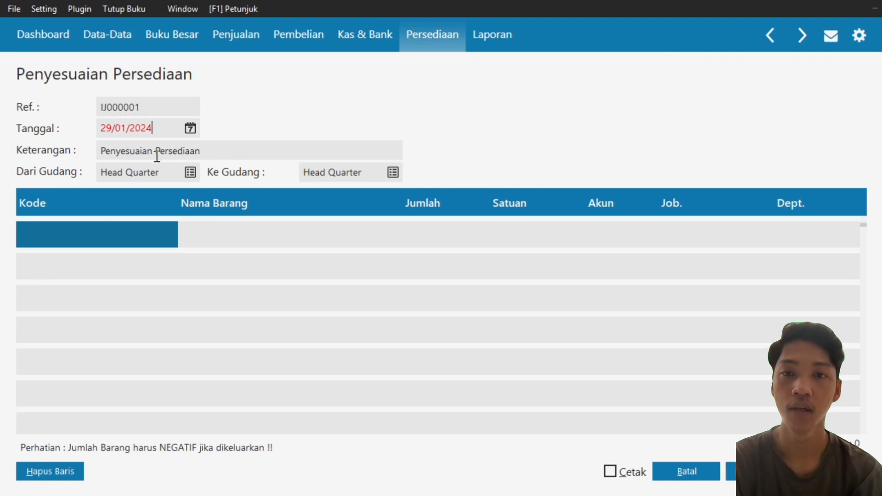
Add item B04 Gaun Tenun Mandar to the inventory adjustment with quantity -1.
double_click(118, 232)
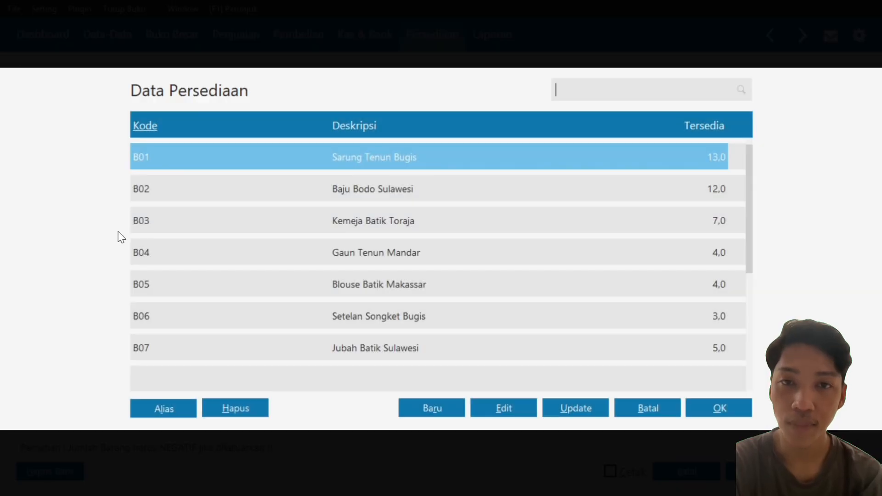
click(183, 252)
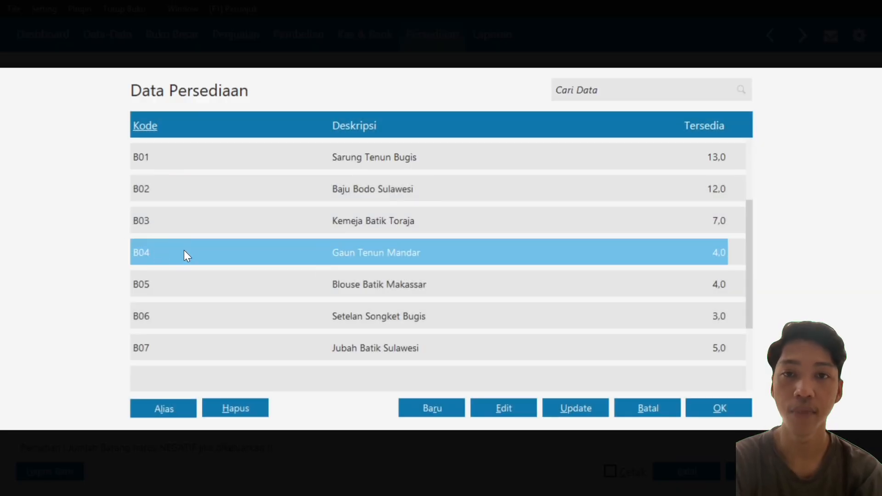
click(719, 408)
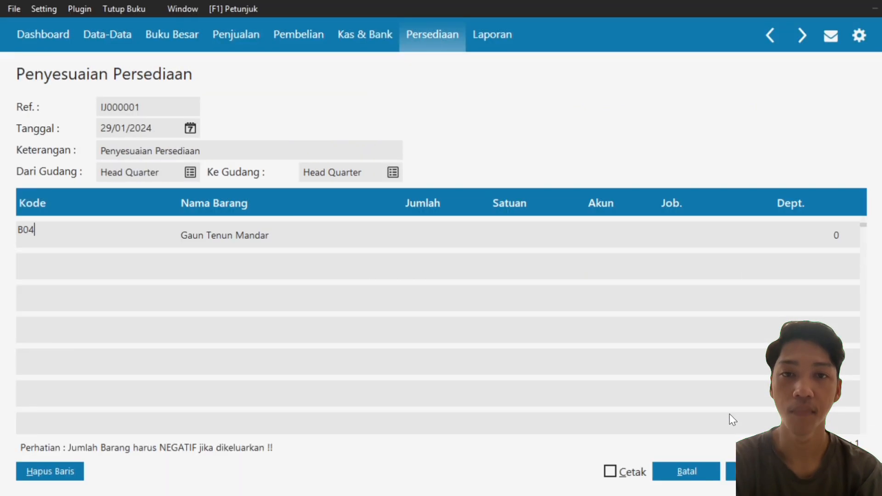
click(450, 236)
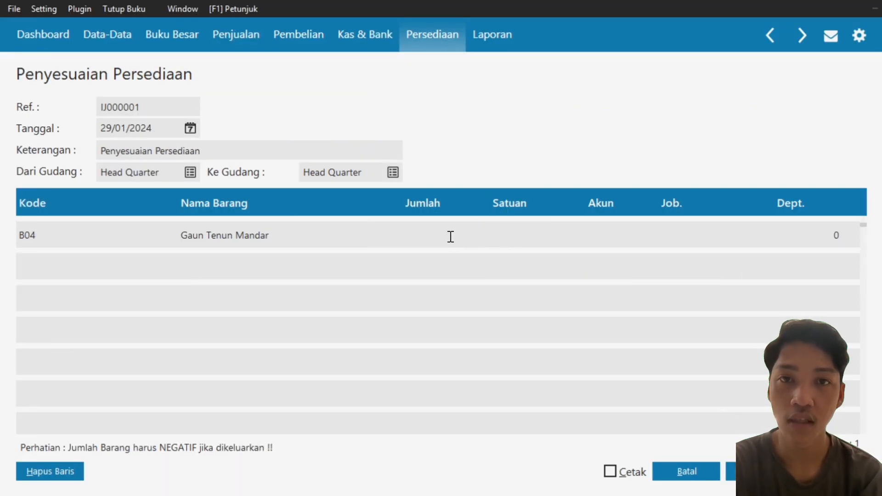
text(-1)
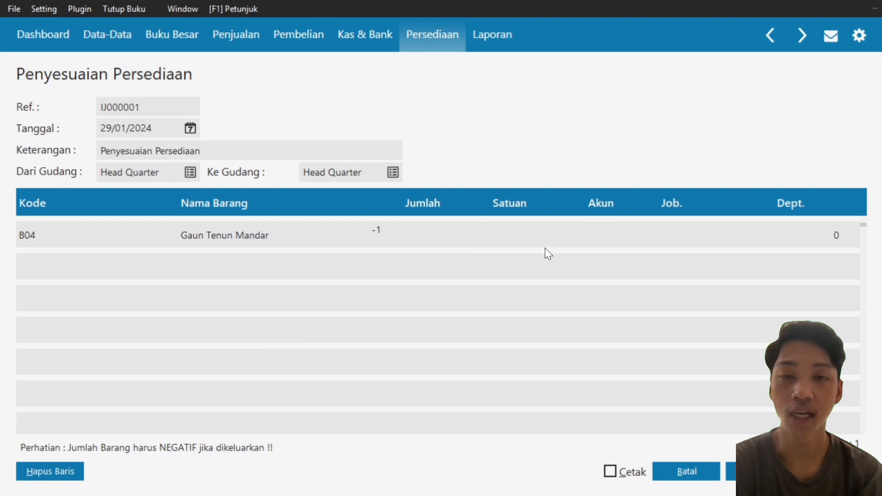
Assign account 510000040 to the B04 adjustment line and record the inventory adjustment.
click(515, 236)
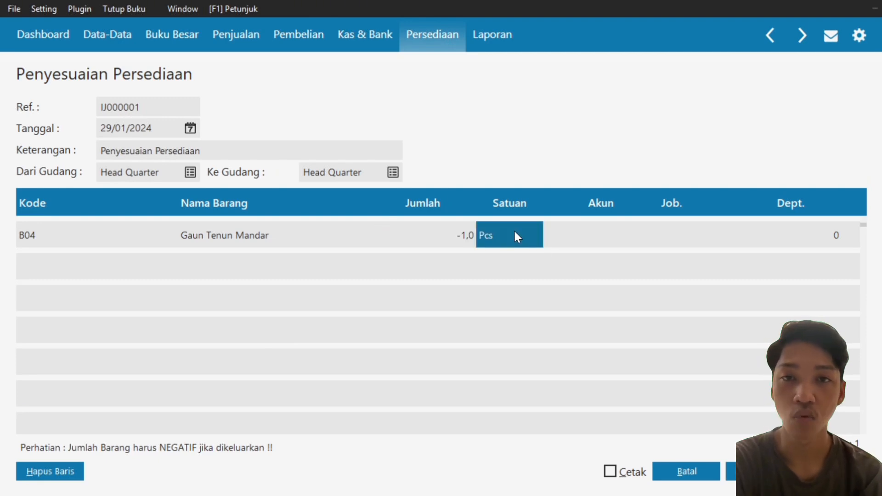
key(Tab)
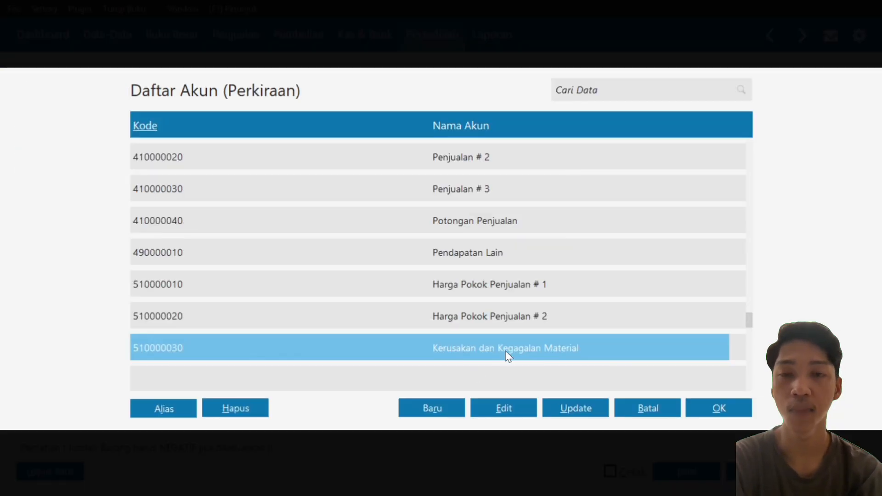
key(Down)
click(717, 411)
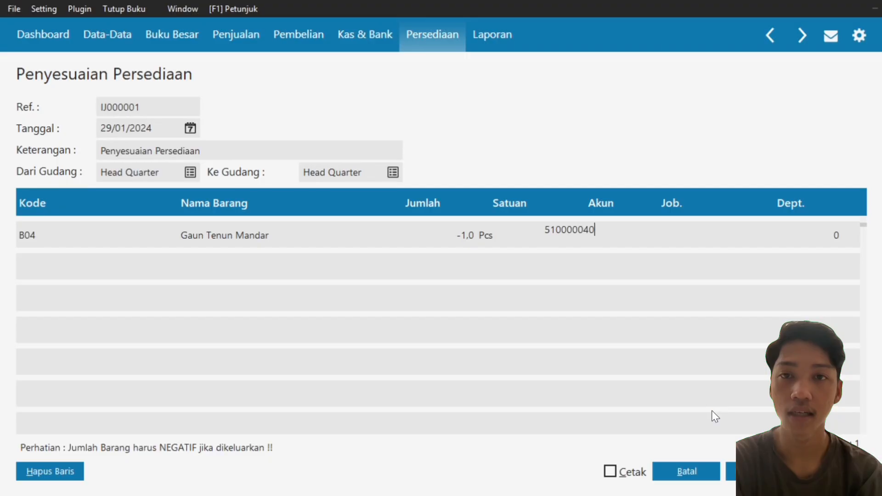
click(808, 242)
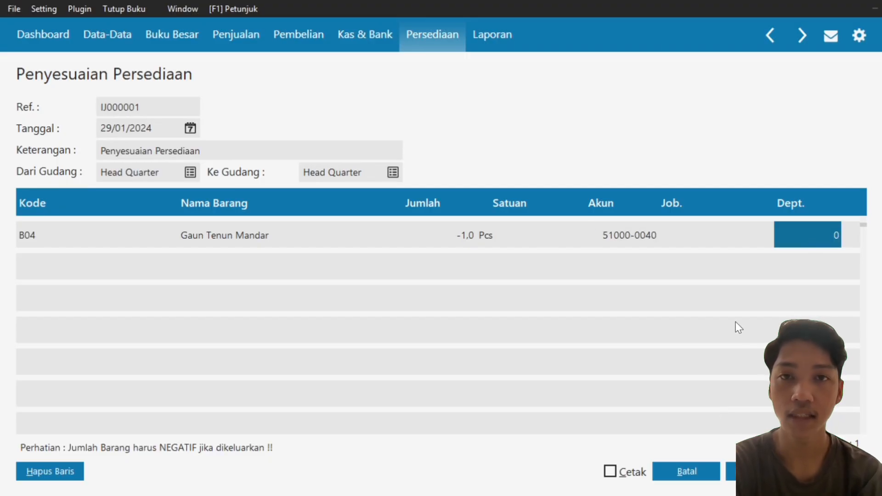
click(760, 471)
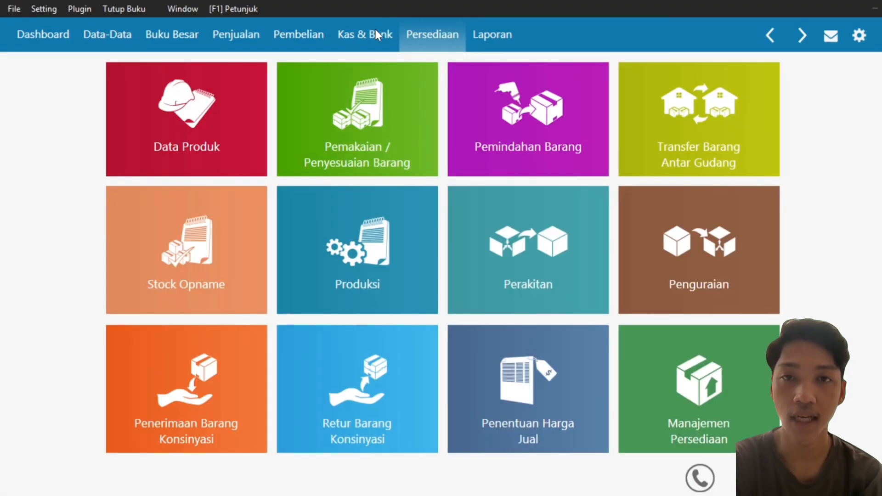